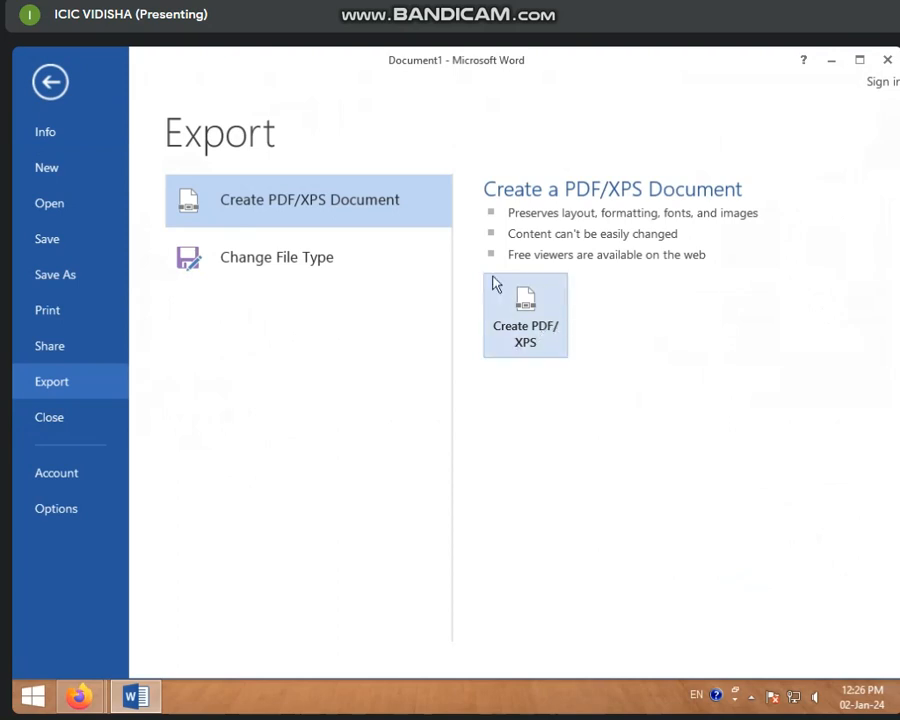
- Review the export page with its PDF/XPS option and return to the document
left_click(44, 86)
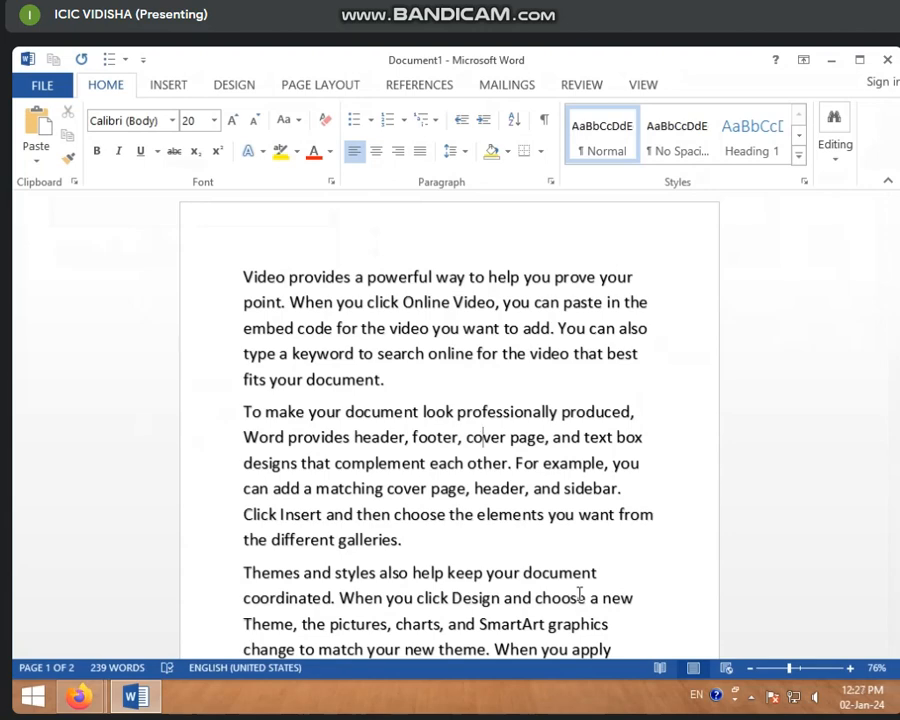
left_click(42, 86)
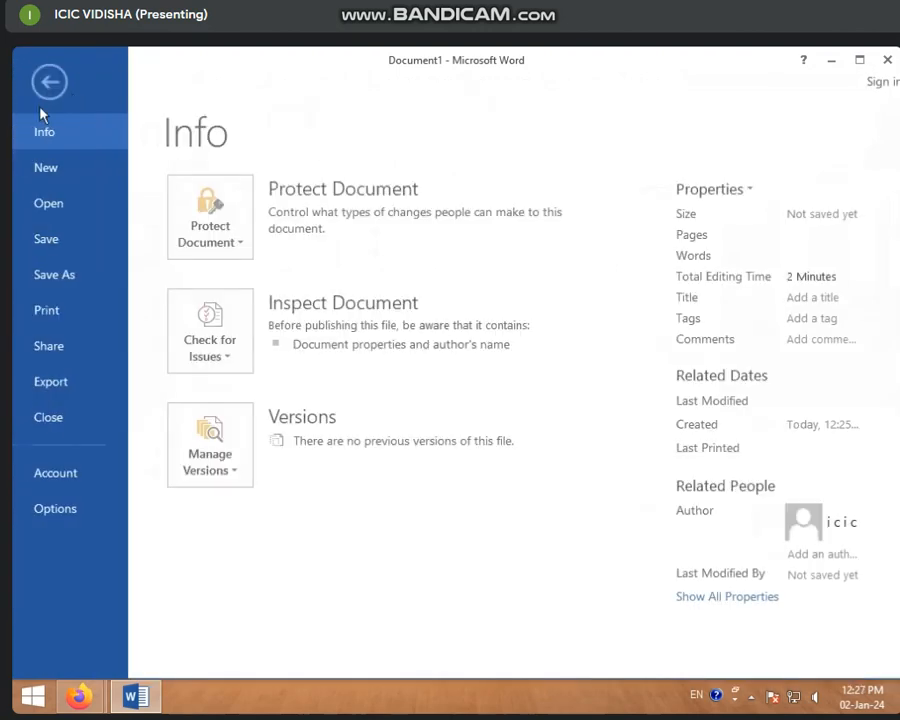
left_click(48, 390)
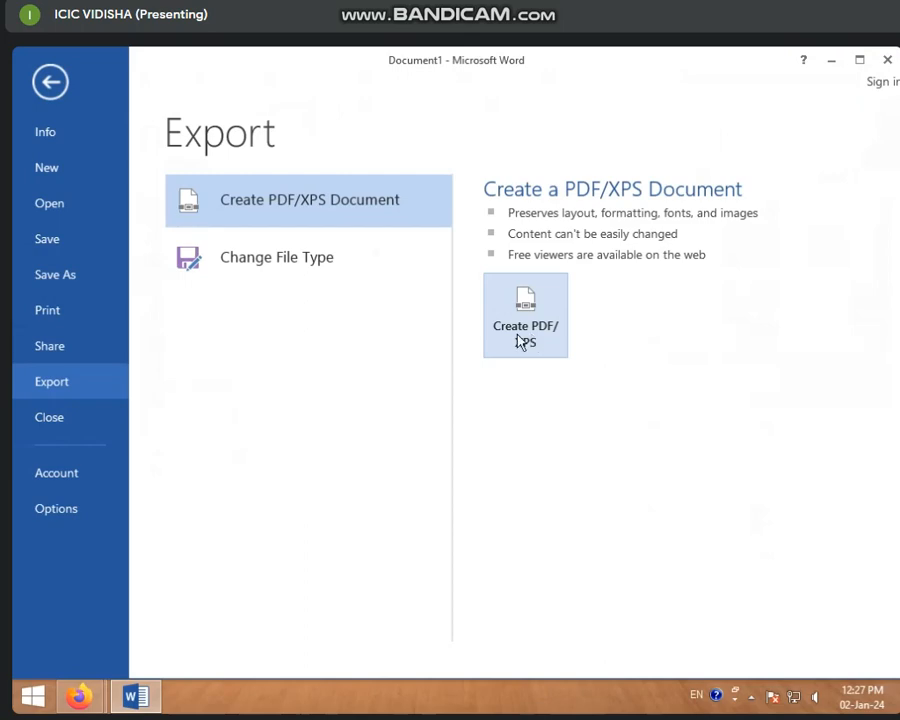
left_click(46, 95)
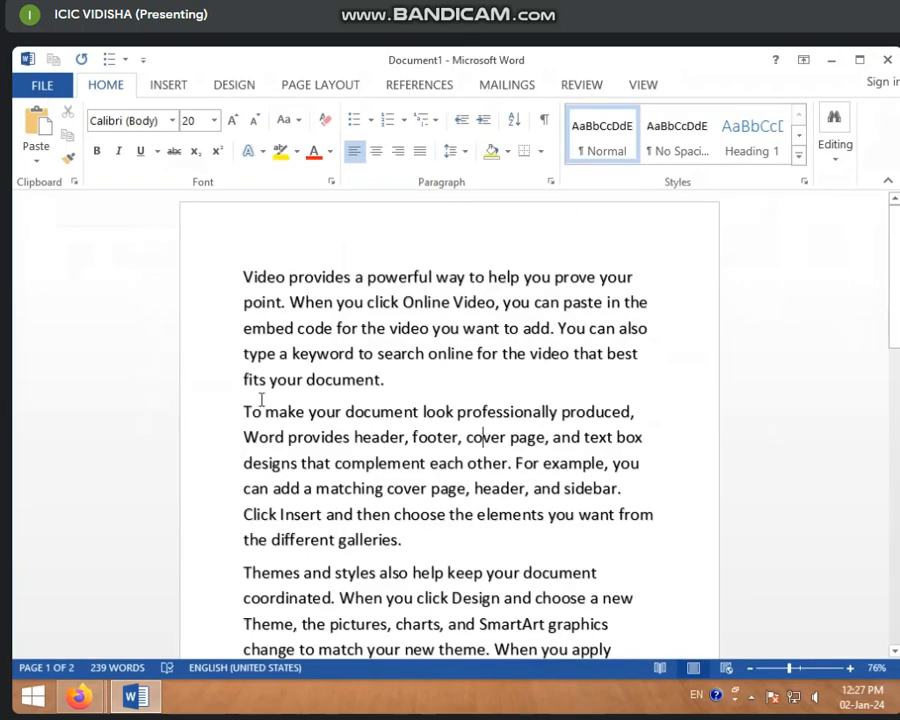
- Look through the sample text on both pages of the document
scroll(313, 392, "down", 5)
scroll(313, 392, "down", 5)
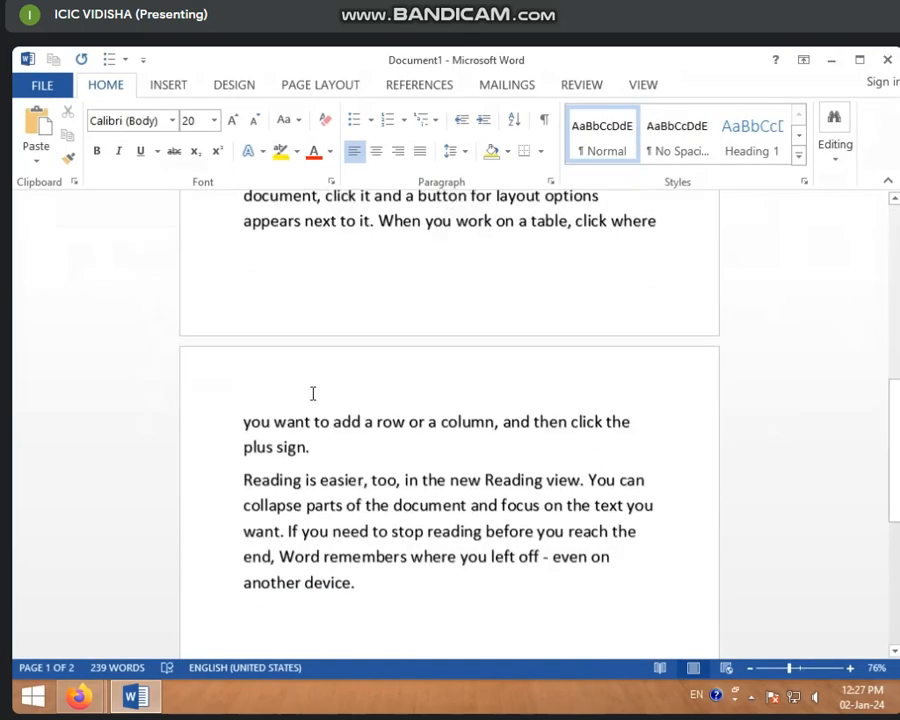
scroll(311, 392, "up", 4)
scroll(313, 393, "up", 4)
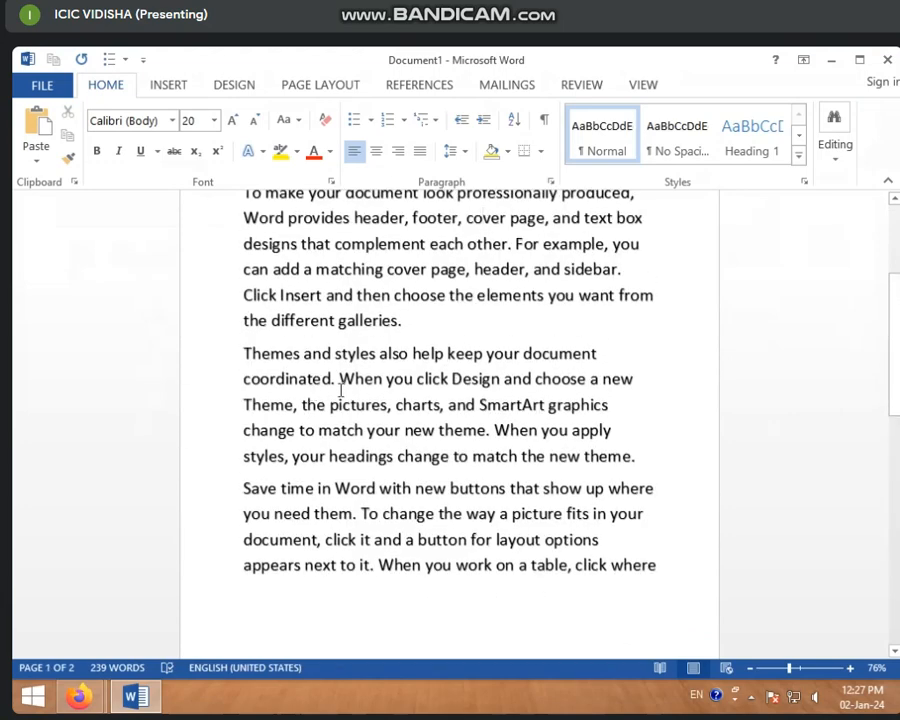
scroll(340, 385, "up", 4)
scroll(360, 370, "down", 2)
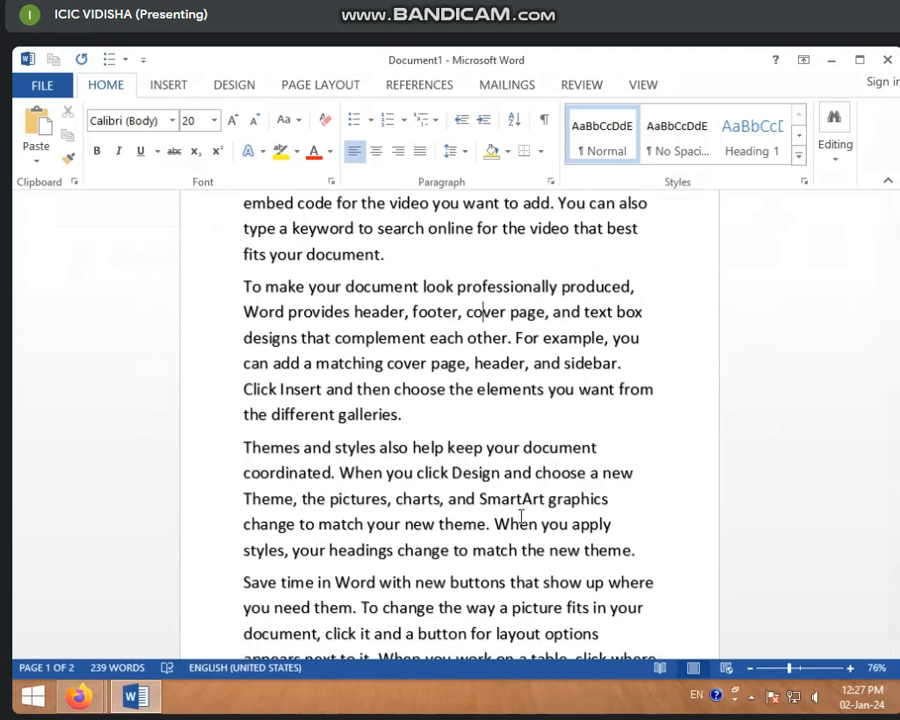
scroll(306, 506, "up", 1)
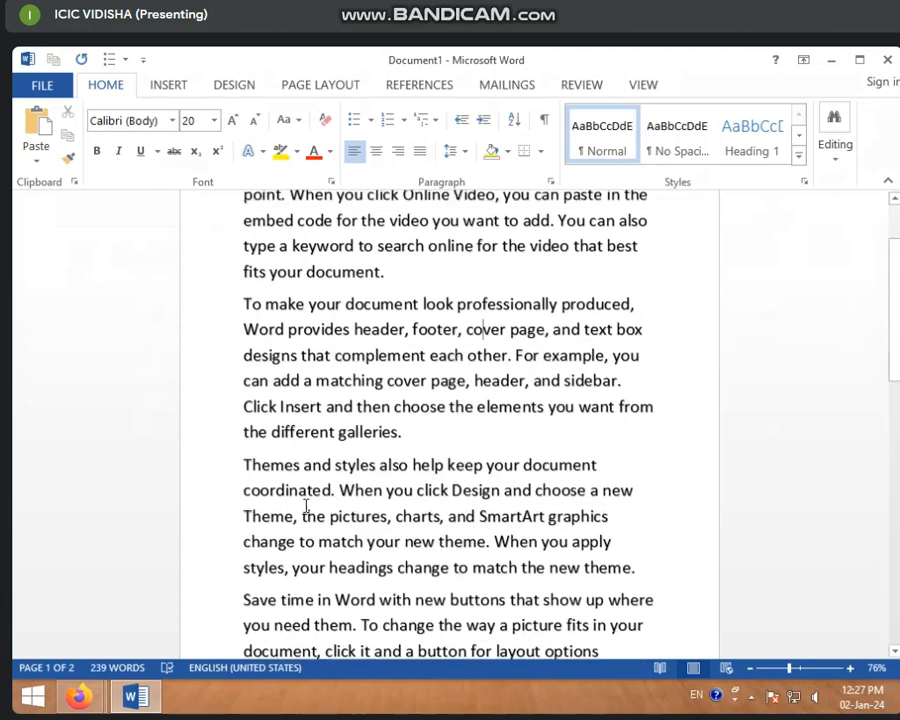
scroll(306, 506, "up", 2)
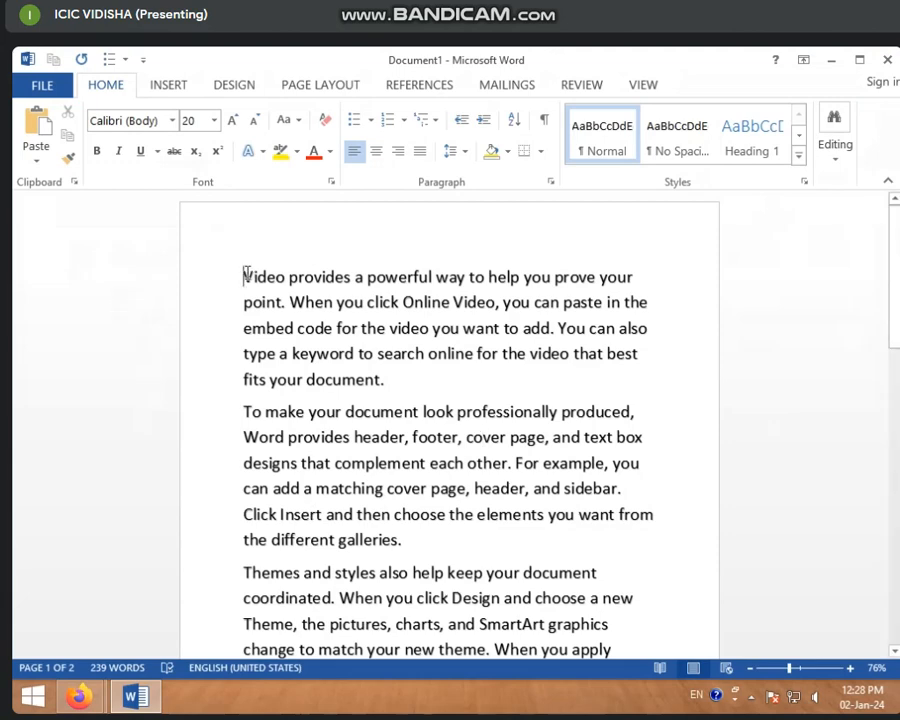
- Change the font of the first paragraph, beginning "Video provides", to Kruti Dev 010
left_click_drag(244, 276, 384, 388)
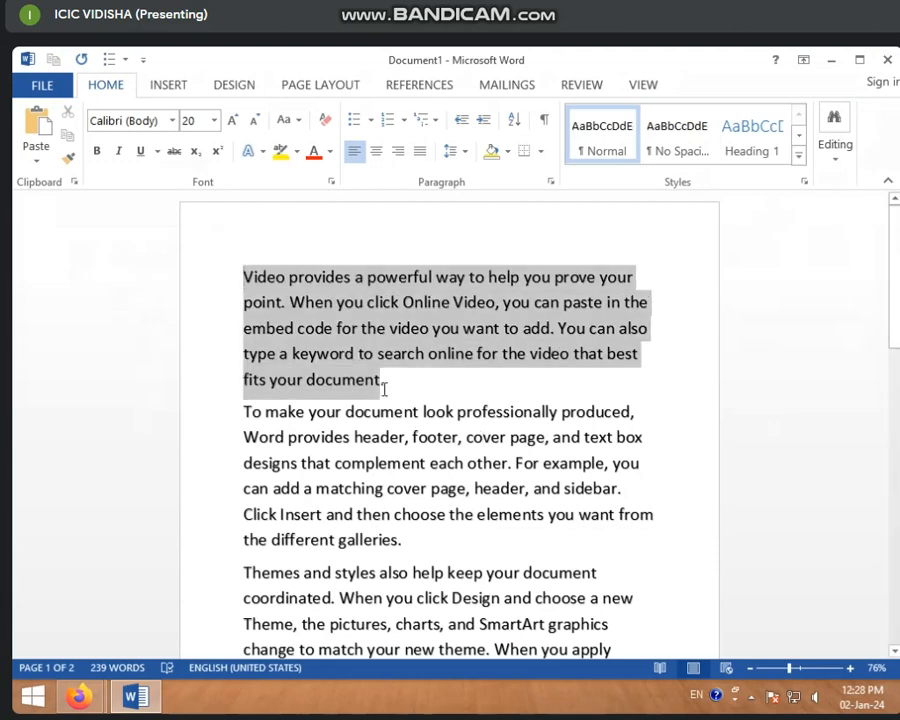
left_click(172, 120)
scroll(184, 320, "down", 3)
scroll(183, 325, "up", 2)
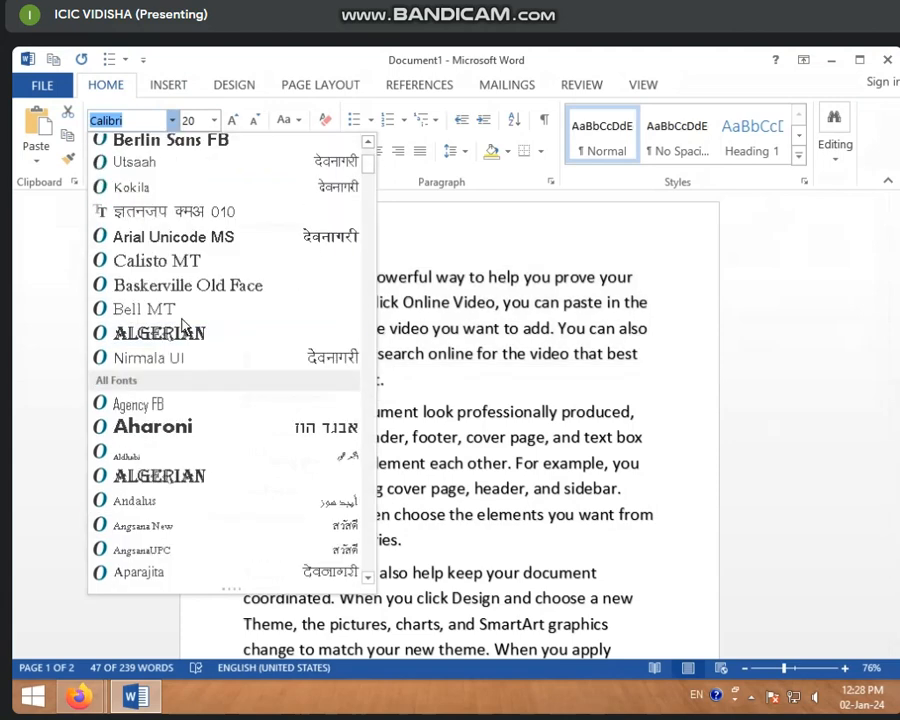
left_click(204, 214)
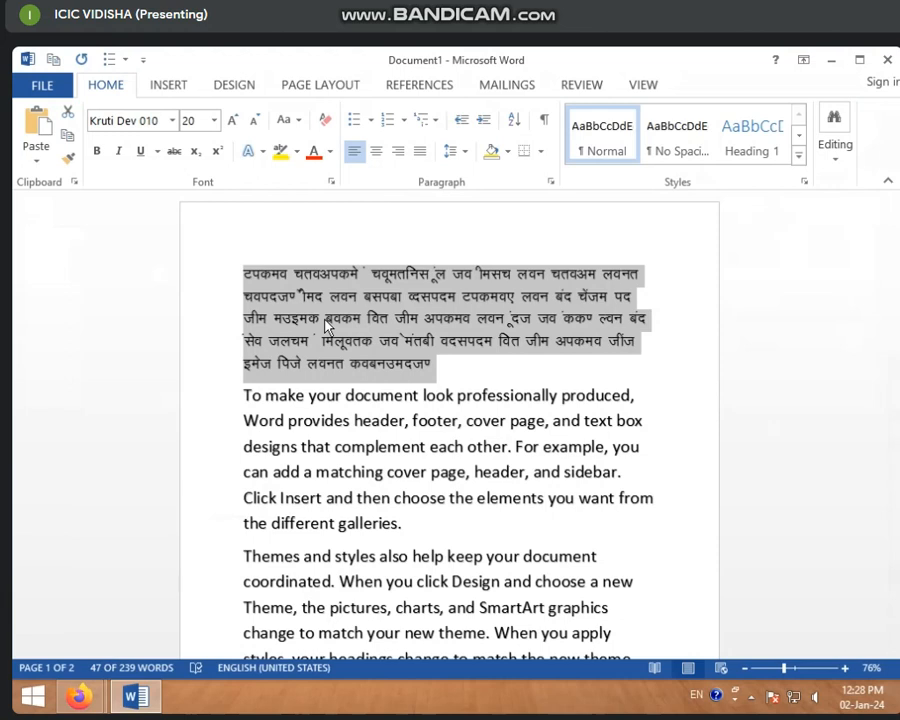
left_click(336, 421)
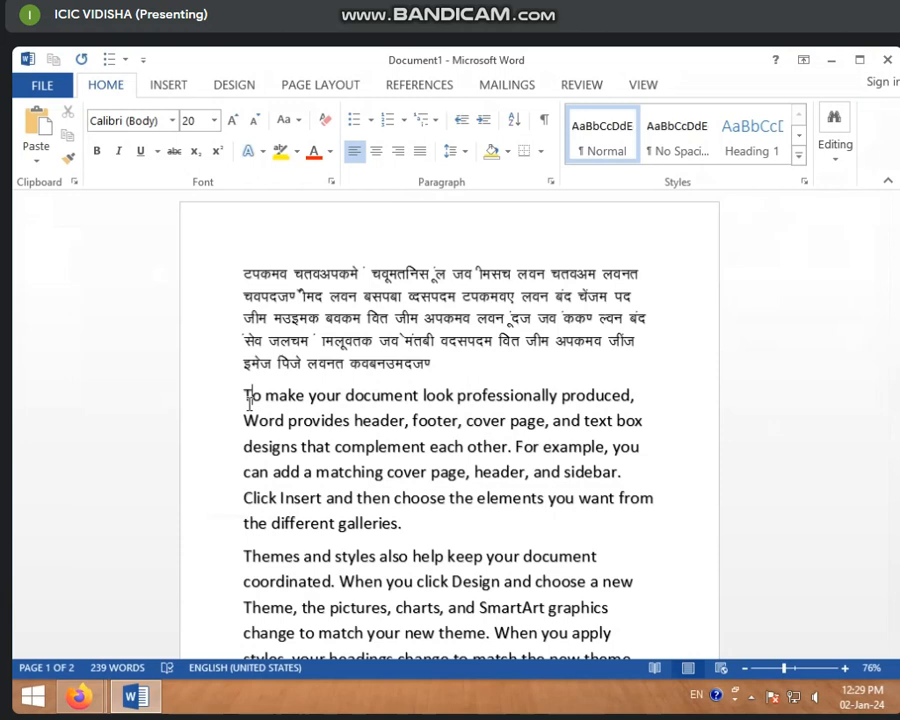
- Delete the whole first paragraph set in the Kruti Dev 010 font
left_click(245, 318)
left_click_drag(243, 272, 468, 394)
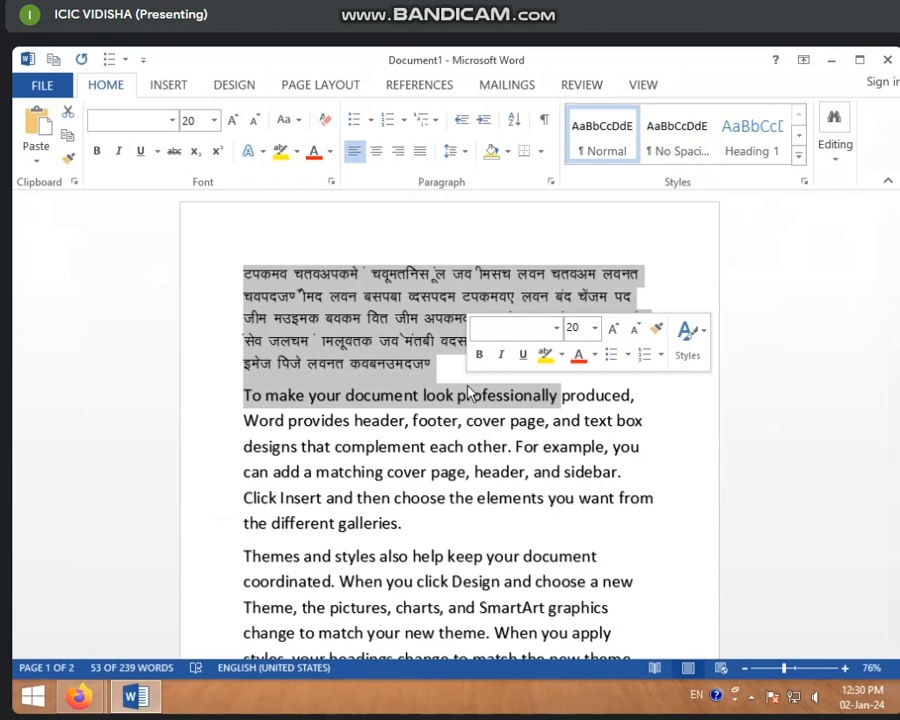
left_click(377, 419)
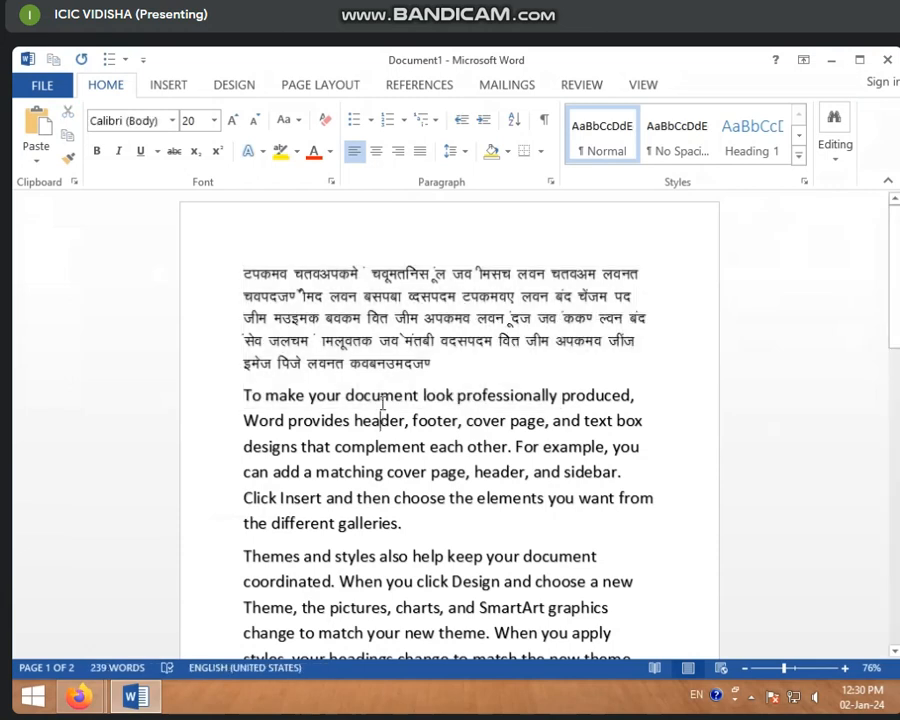
left_click(262, 341)
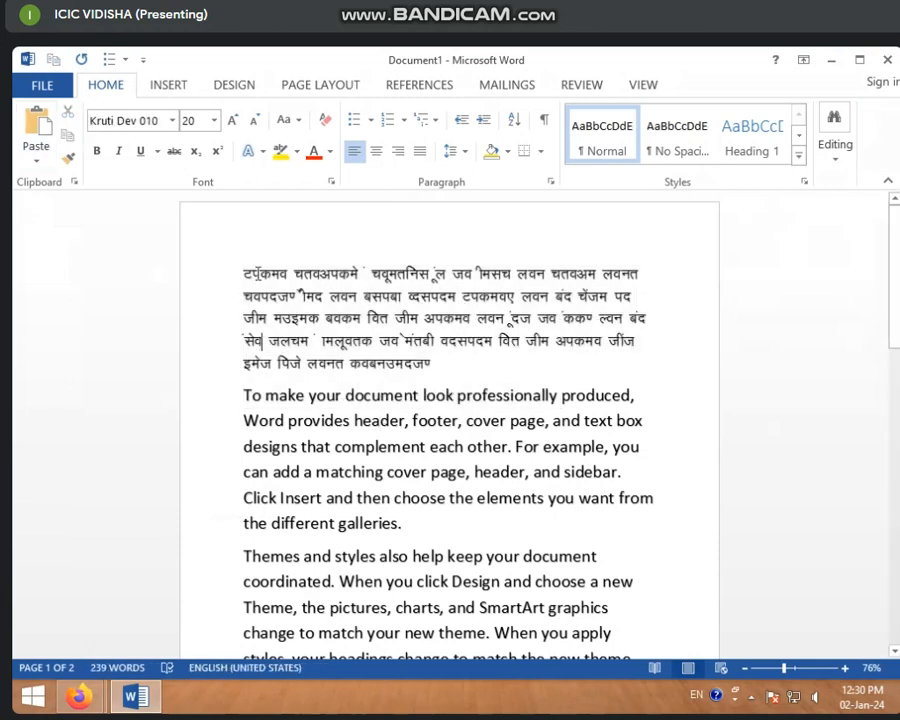
left_click_drag(241, 271, 474, 366)
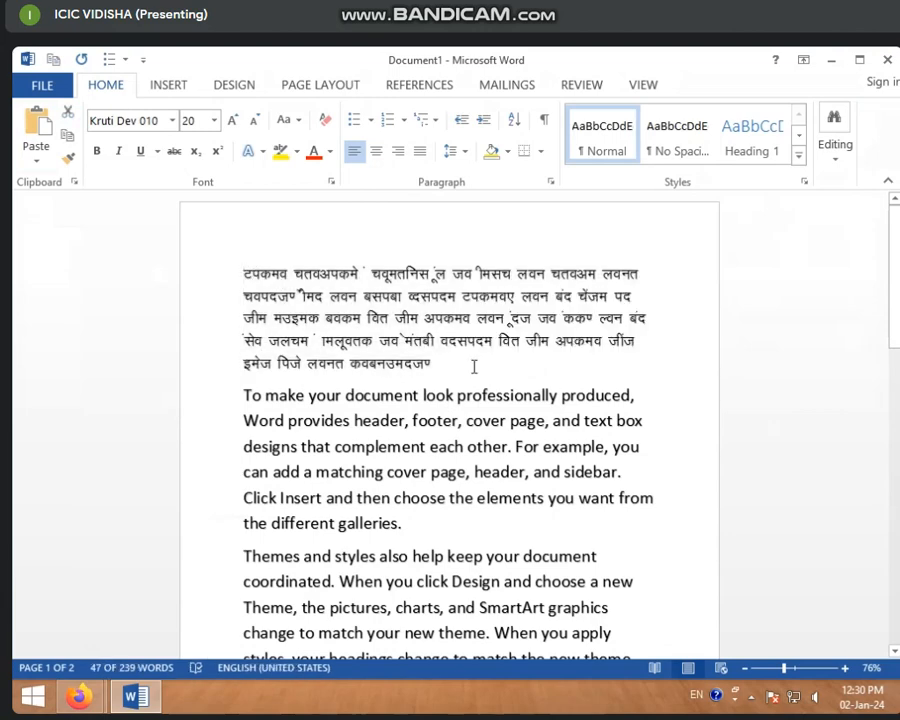
key("Delete")
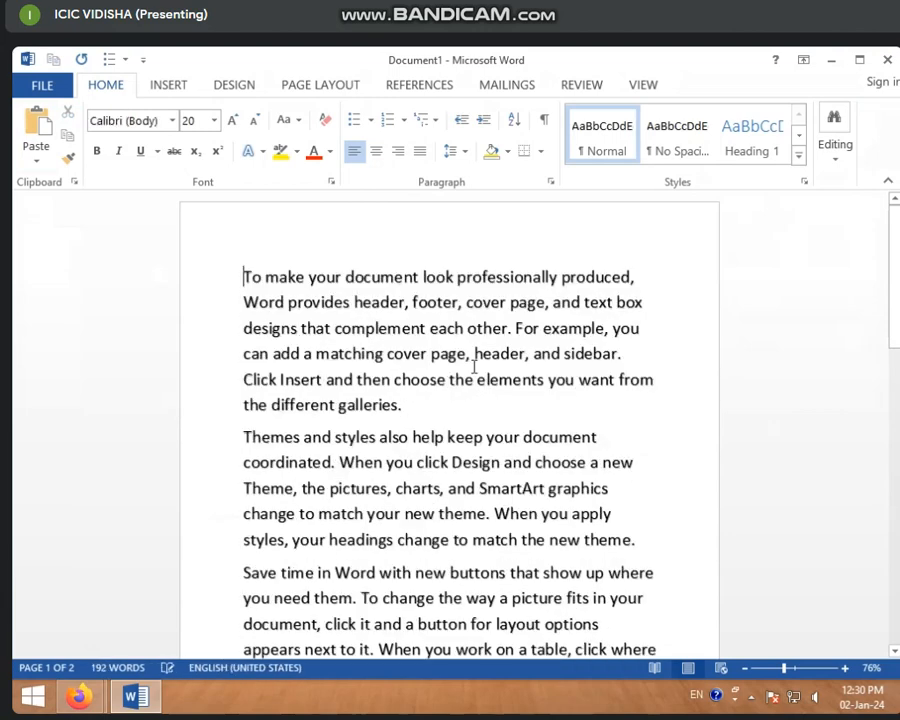
- Insert a blue WordArt with a reflection and move it up near the top edge of the first page
left_click(162, 86)
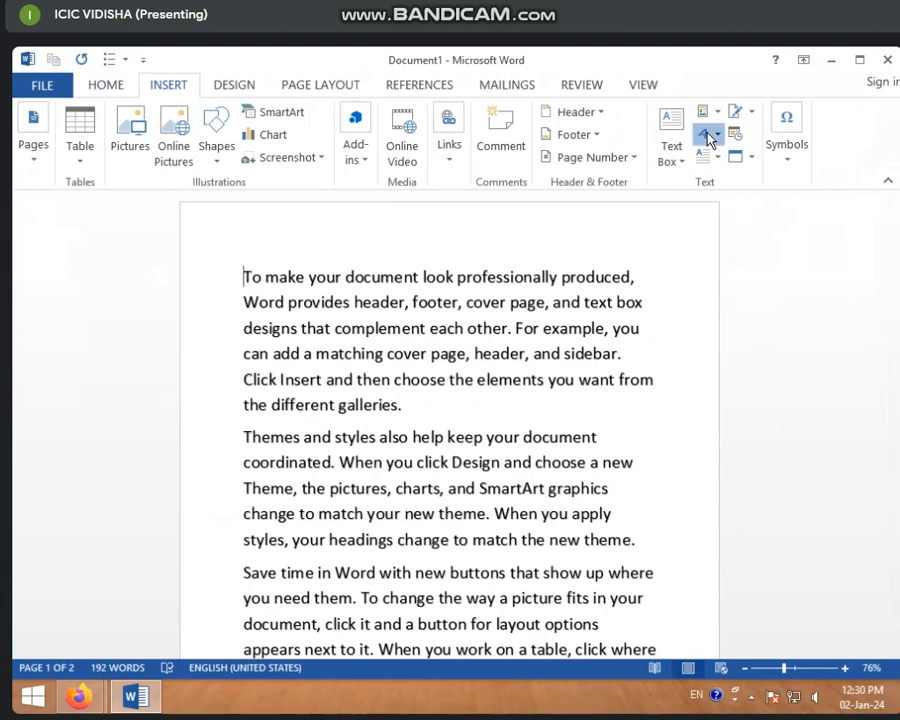
left_click(708, 136)
left_click(693, 239)
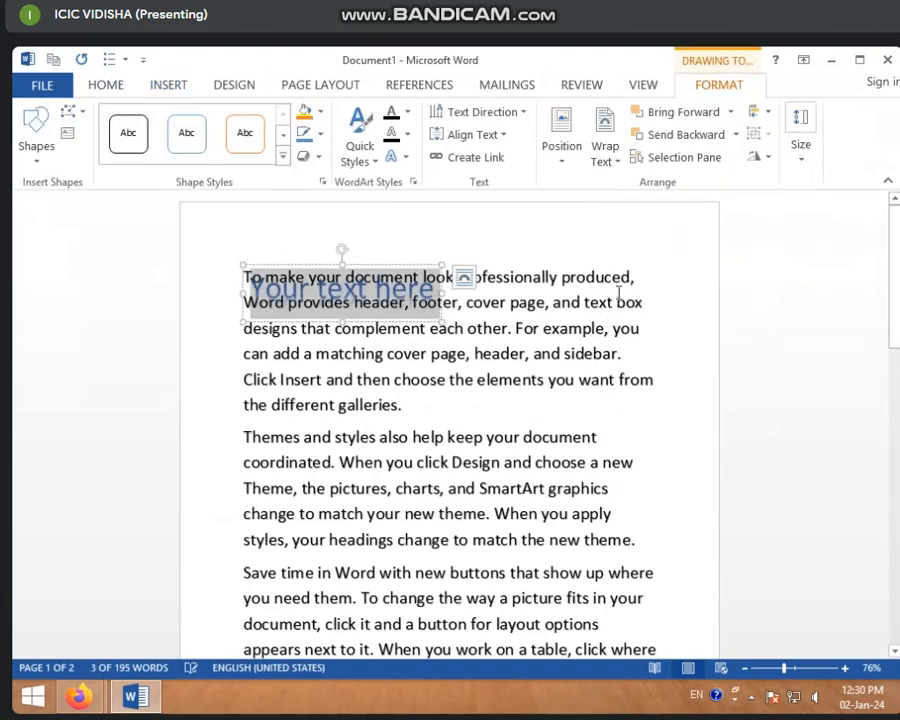
left_click_drag(359, 263, 422, 227)
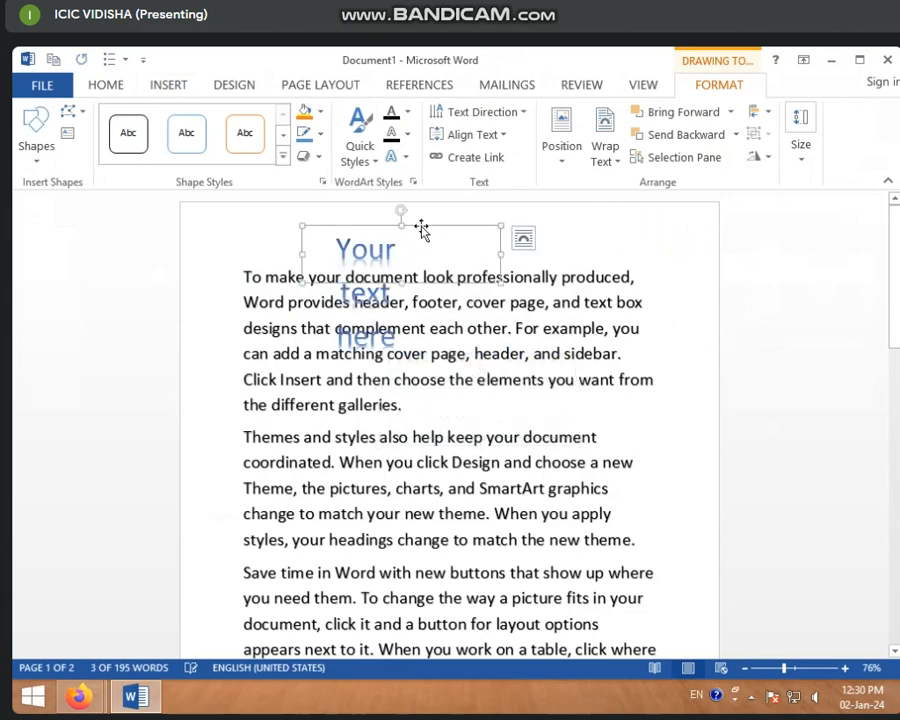
- Add blank lines above the first paragraph, move the WordArt into that space and widen its box to fit the text on one line
left_click(257, 276)
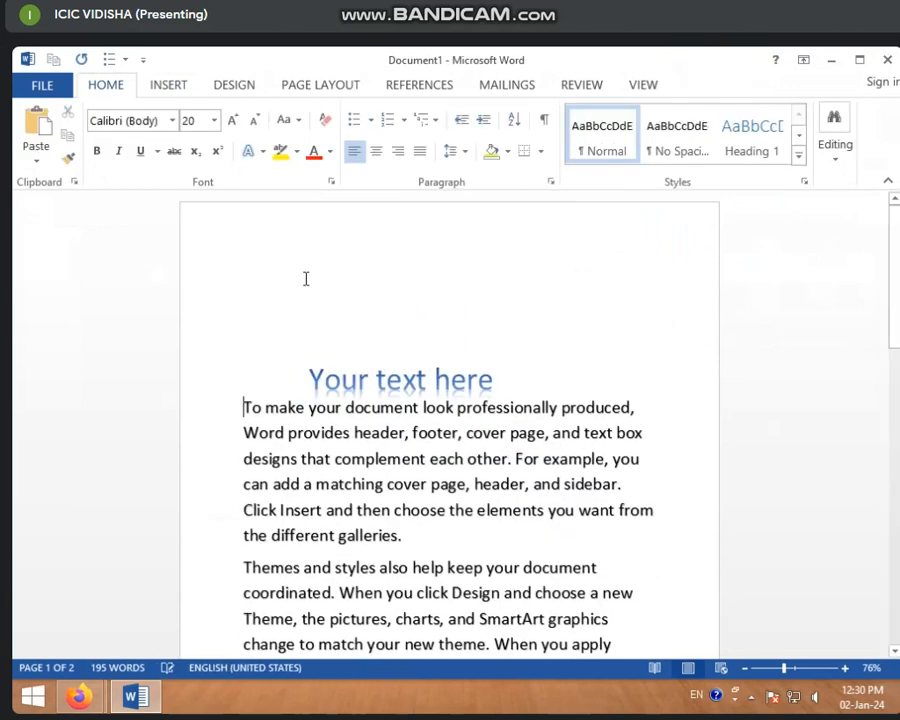
left_click(311, 378)
left_click(345, 350)
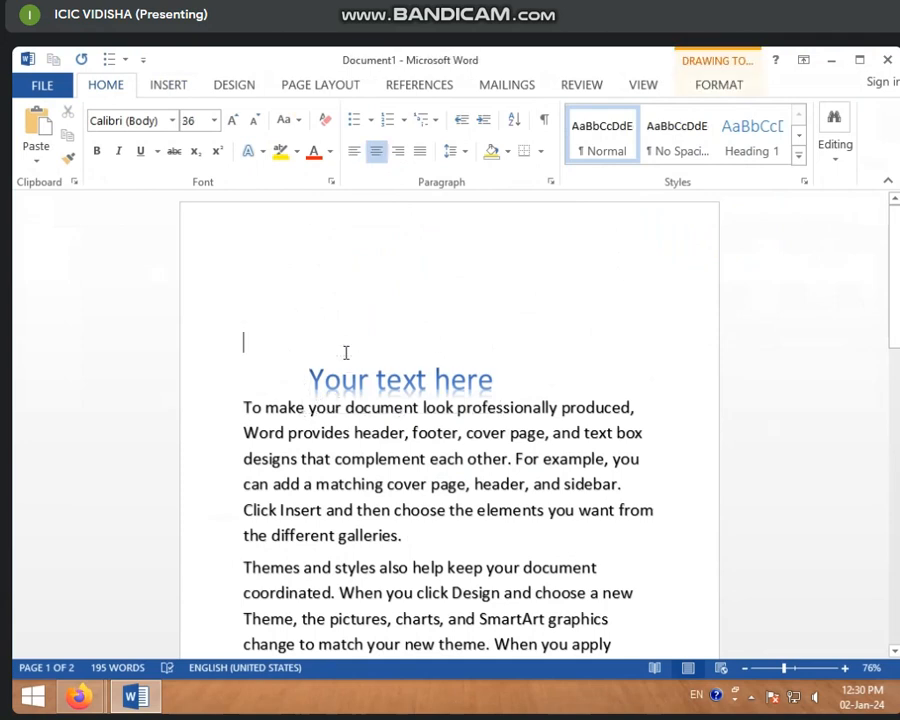
left_click(343, 366)
mouse_move(342, 362)
left_mouse_down()
mouse_move(328, 255)
mouse_move(389, 261)
left_mouse_up()
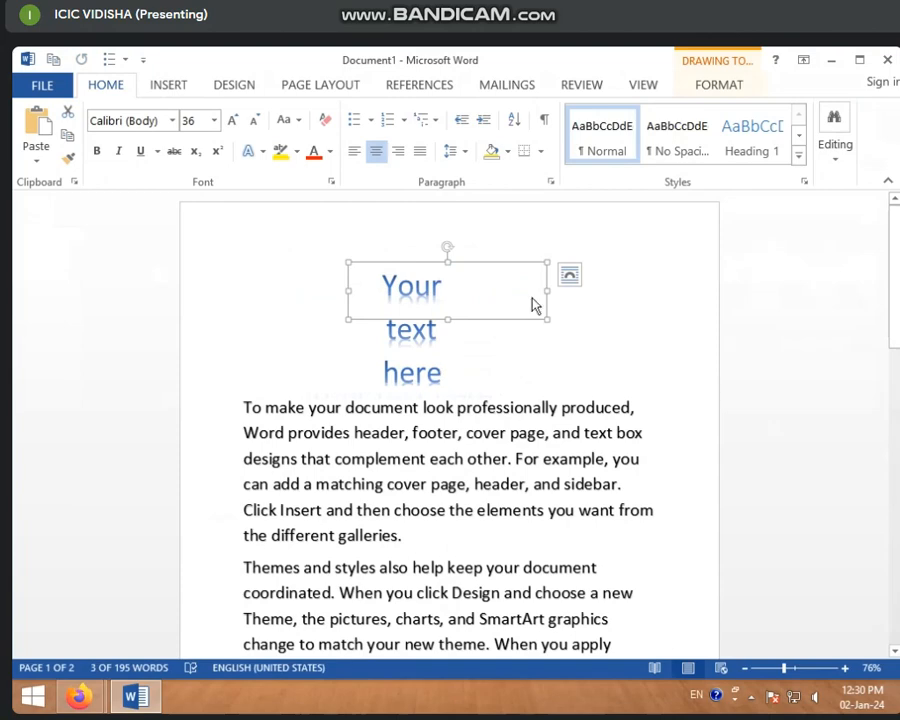
left_click_drag(546, 289, 659, 288)
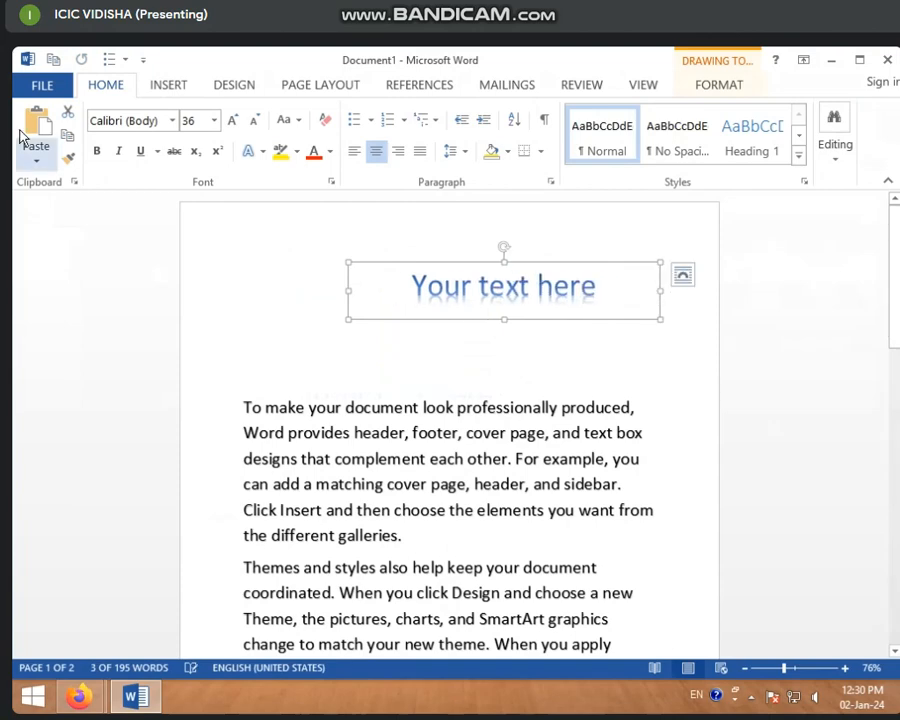
- Start exporting the document as a PDF and choose the folder "12 TO 12 30 MS WORD" on New Volume (D:)
left_click(30, 88)
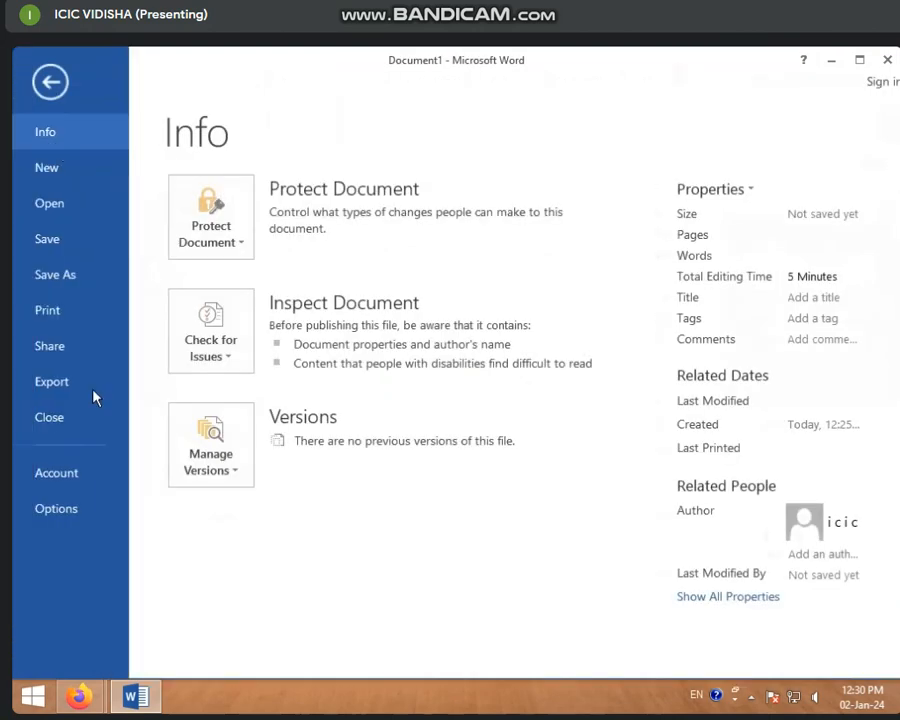
left_click(38, 381)
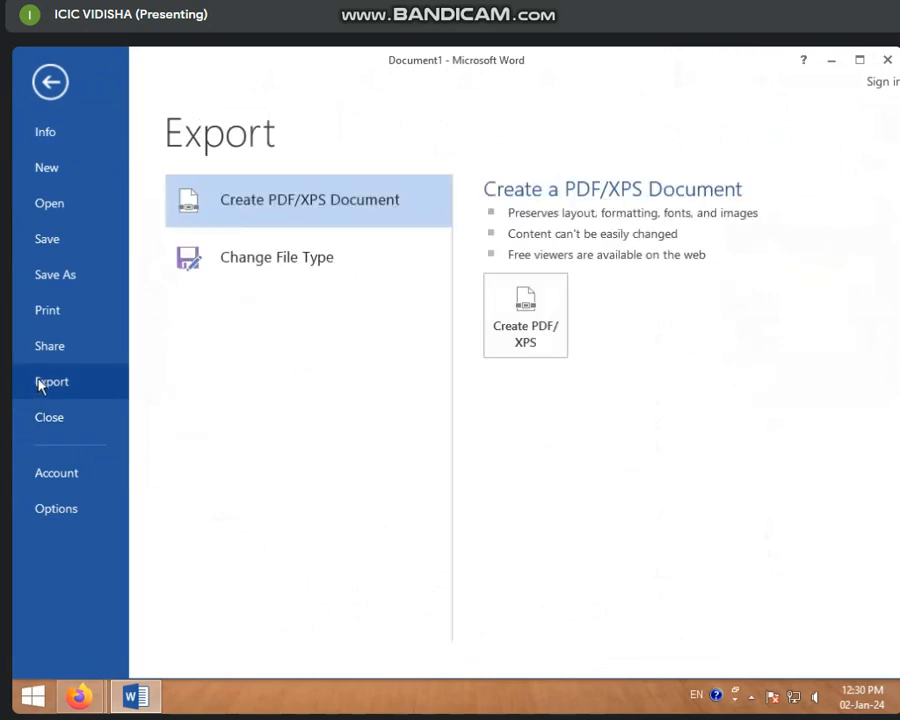
left_click(540, 340)
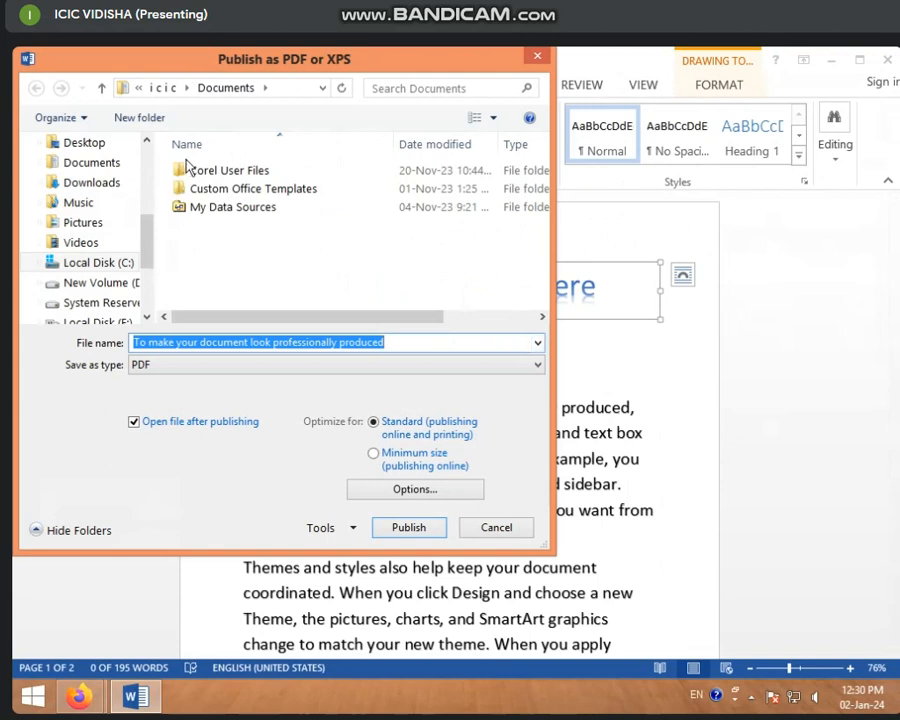
left_click(93, 285)
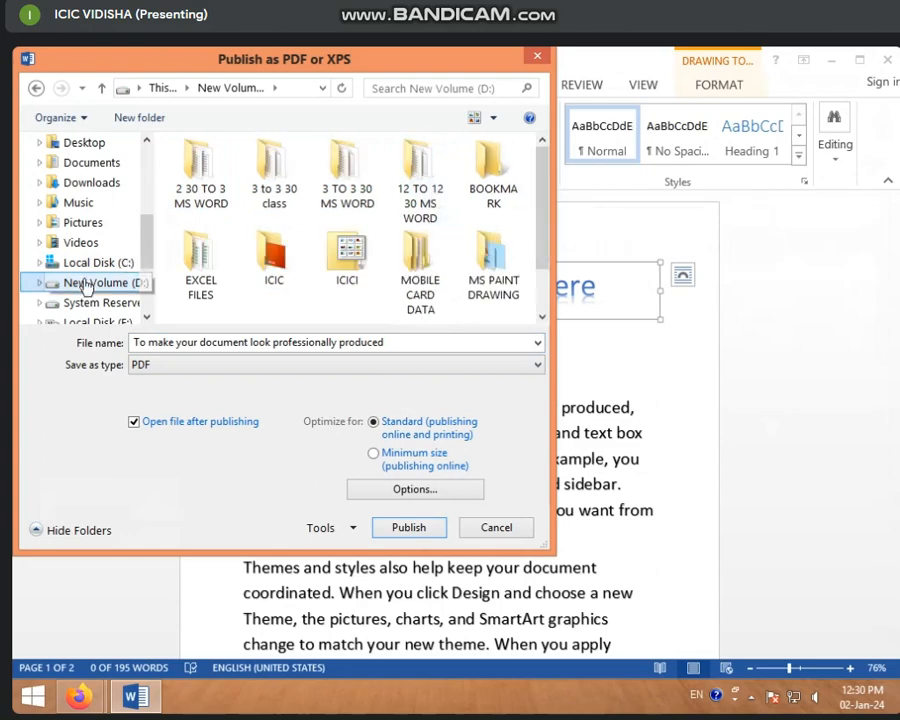
double_click(428, 177)
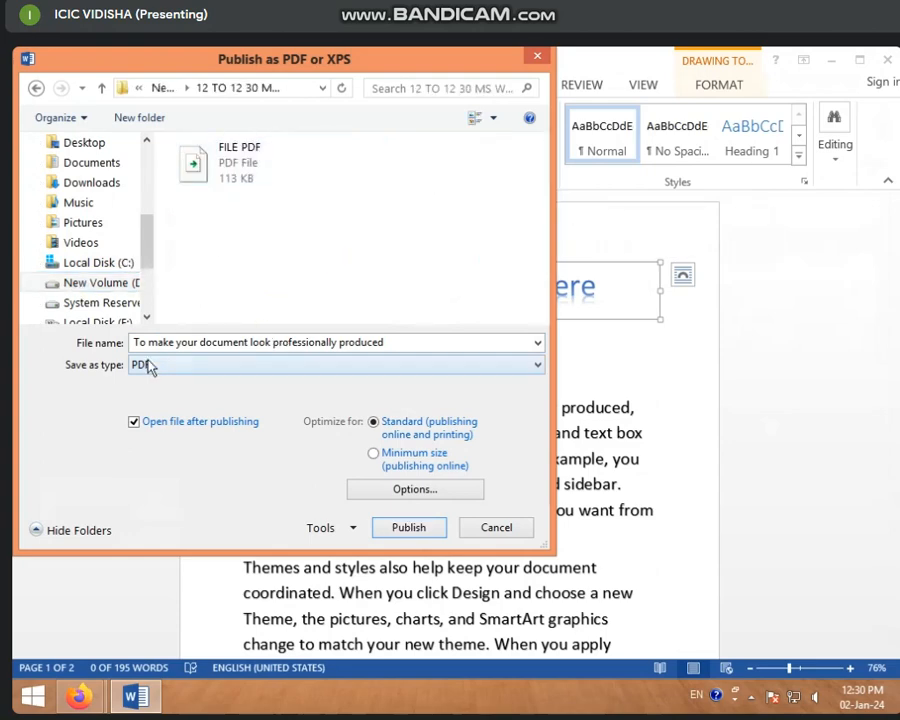
- Name the PDF RESUME, publish it, and dismiss the choice of app for opening it
triple_click(430, 340)
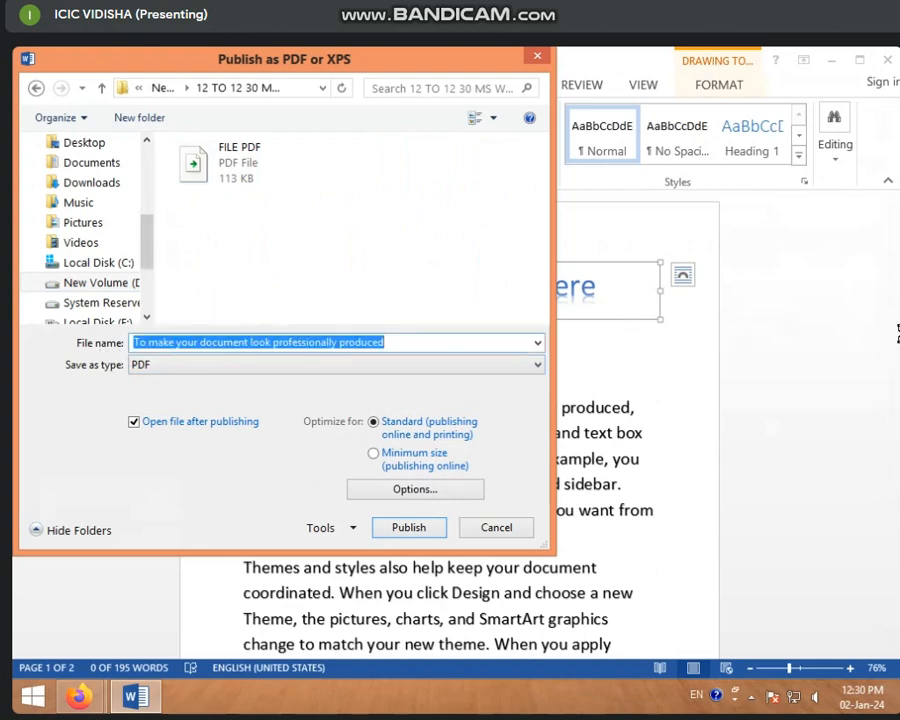
type("RESUME")
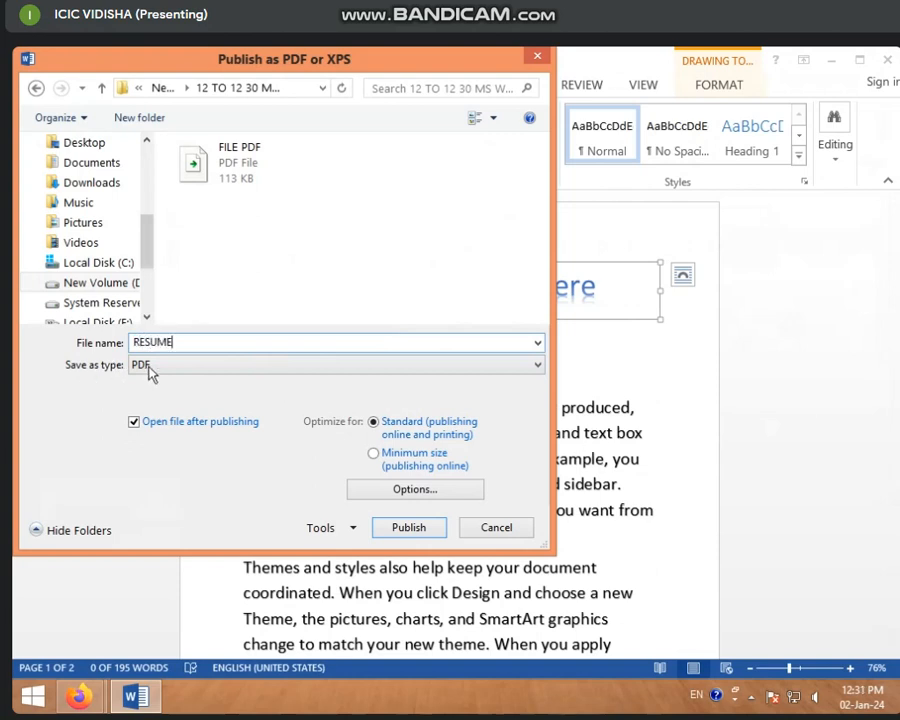
left_click(389, 530)
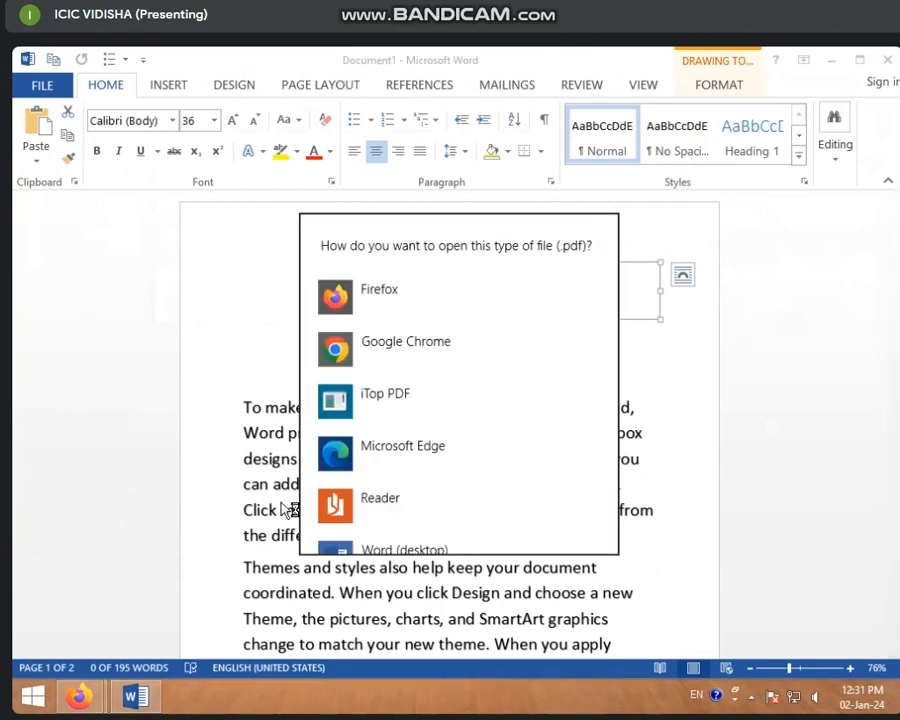
scroll(310, 508, "down", 2)
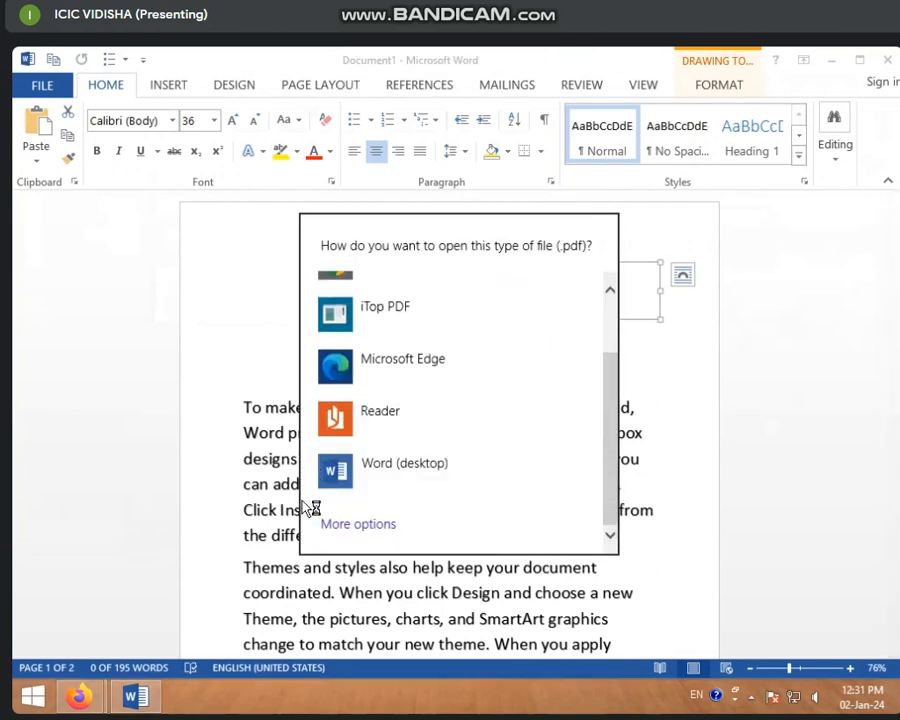
left_click(713, 309)
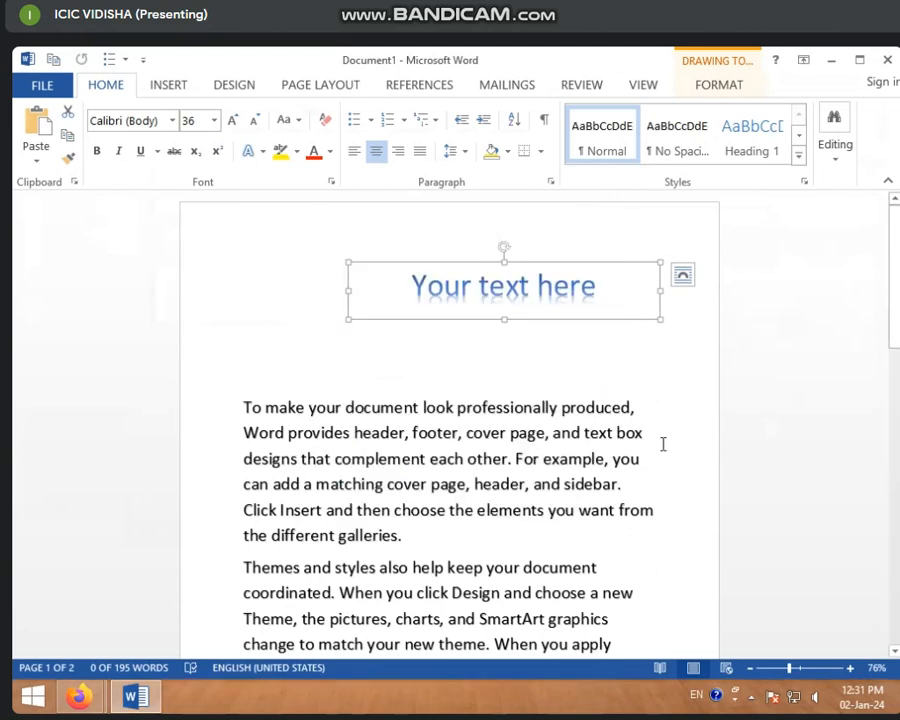
- Insert the text BVBVFGVVB directly after the word "each" in the first body paragraph
left_click(463, 460)
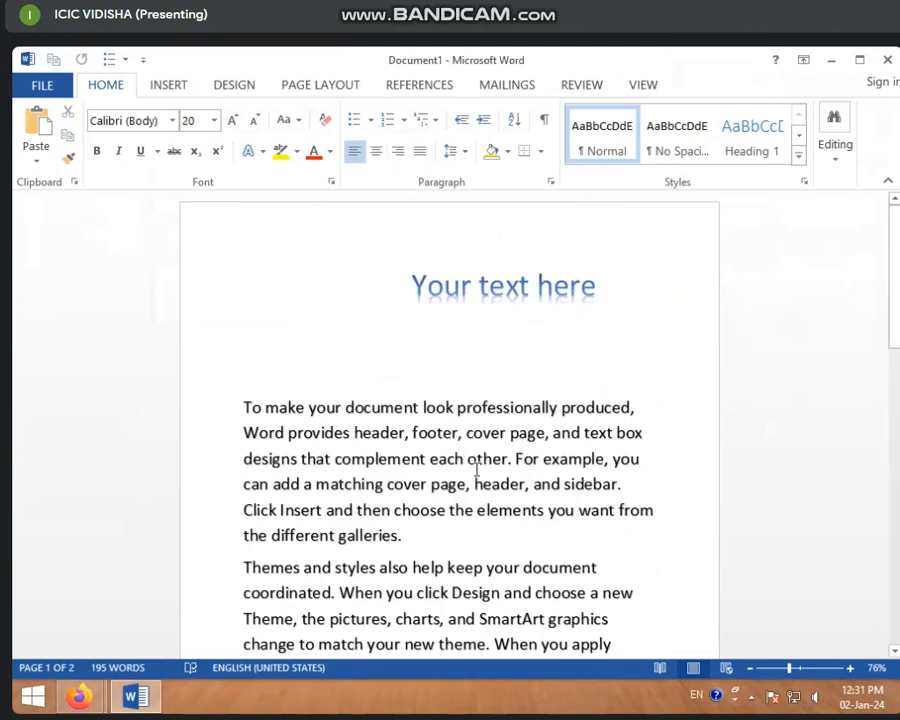
type("BVBVFGVVE")
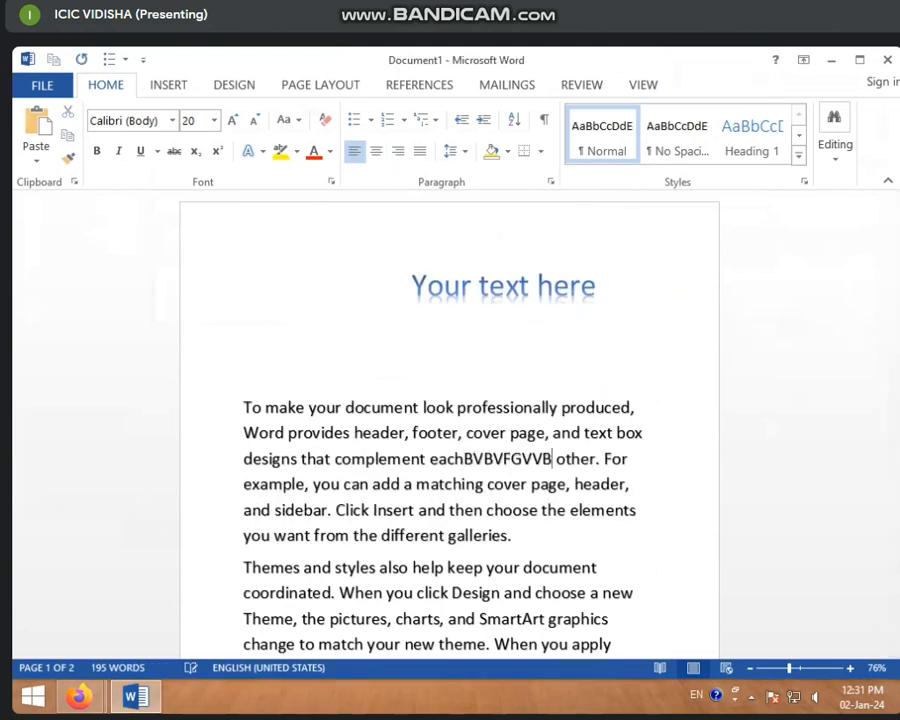
- Minimize Word and browse in File Explorer to the folder "12 TO 12 30 MS WORD" on New Volume (D:)
left_click(838, 62)
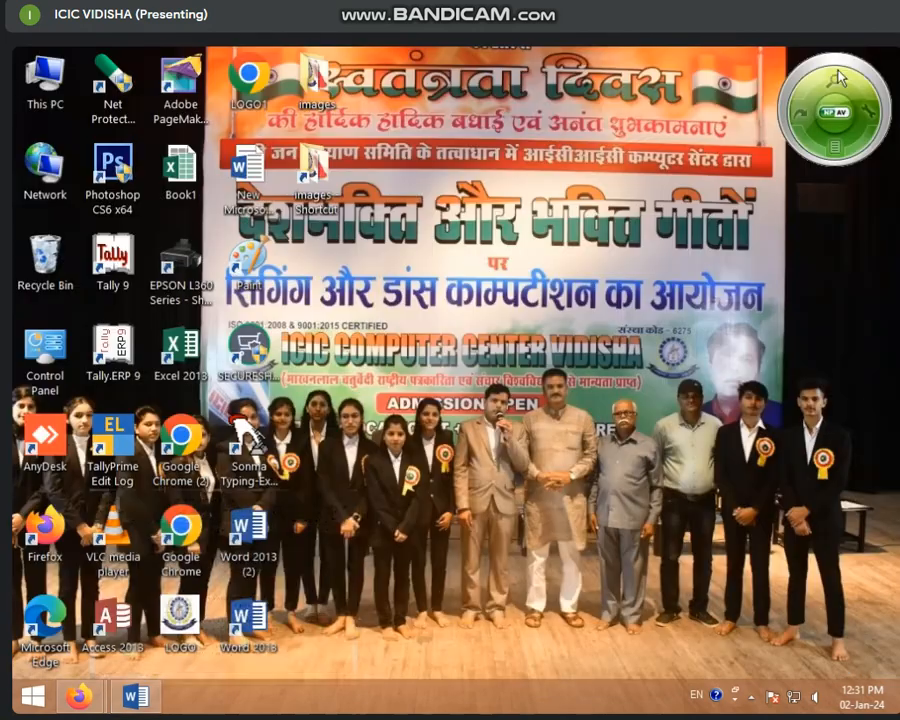
double_click(28, 100)
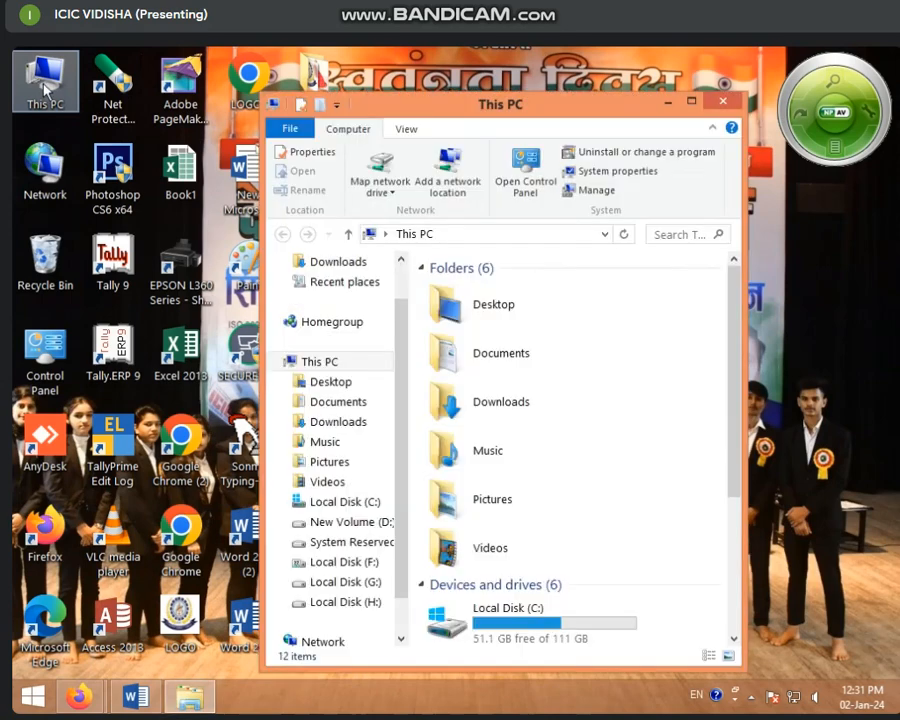
left_click(691, 101)
double_click(542, 378)
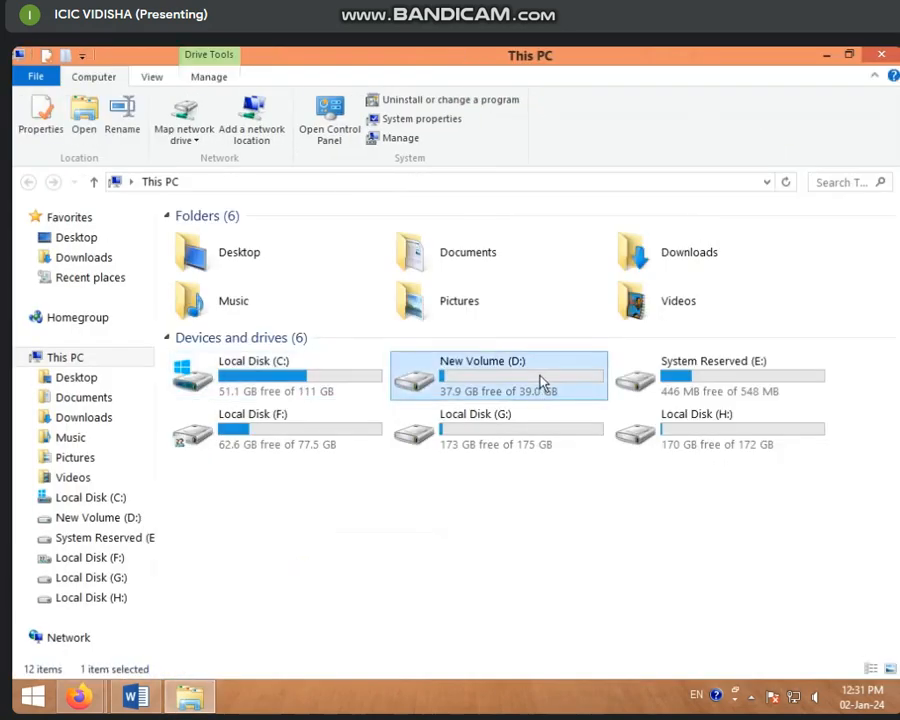
double_click(536, 281)
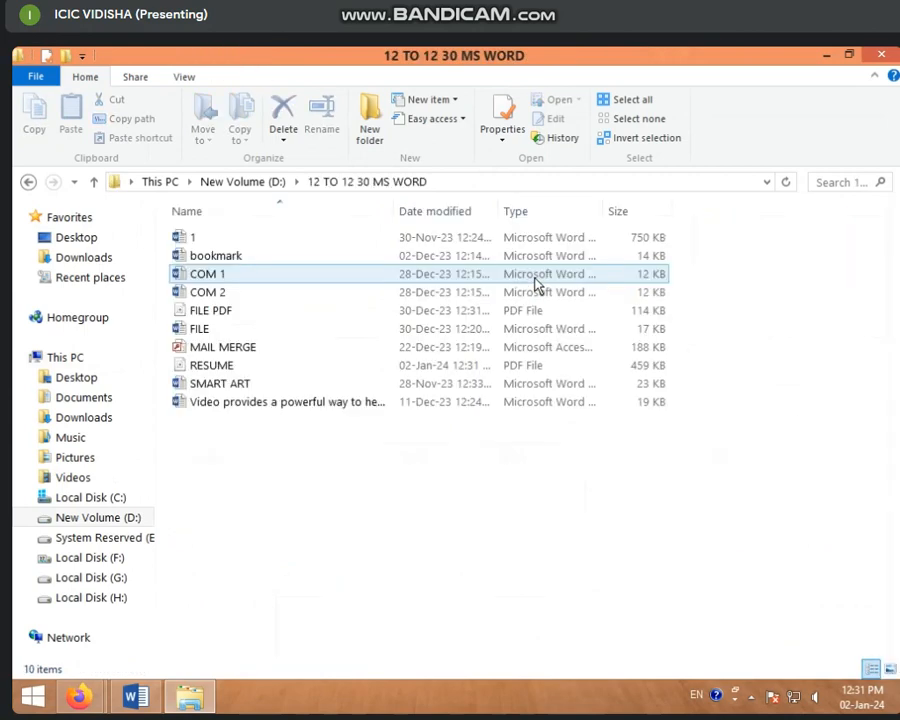
- Open the RESUME PDF file with Google Chrome
right_click(243, 372)
right_click(197, 365)
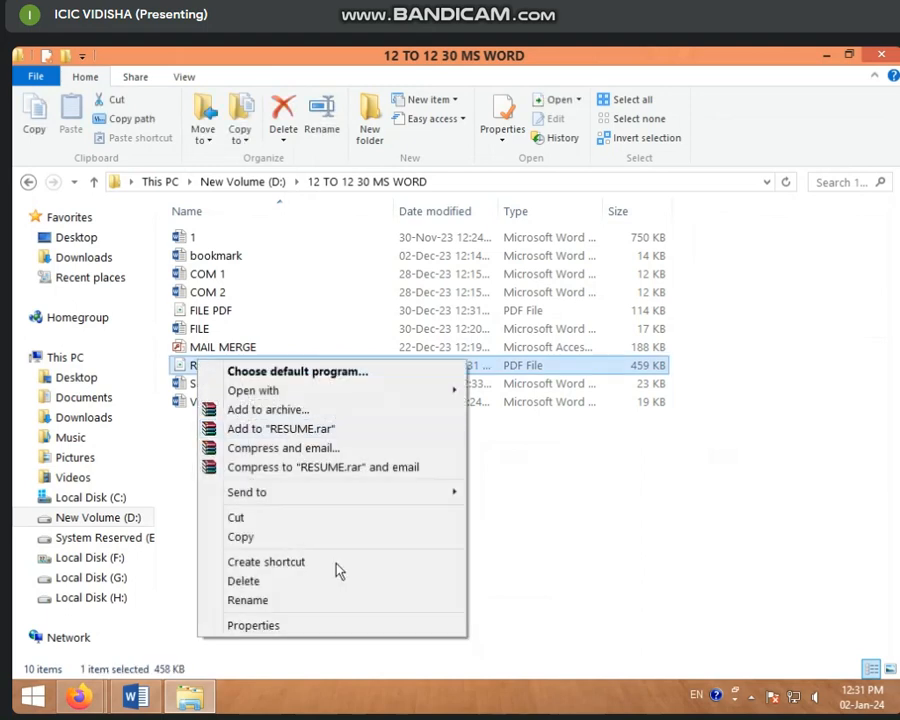
mouse_move(231, 400)
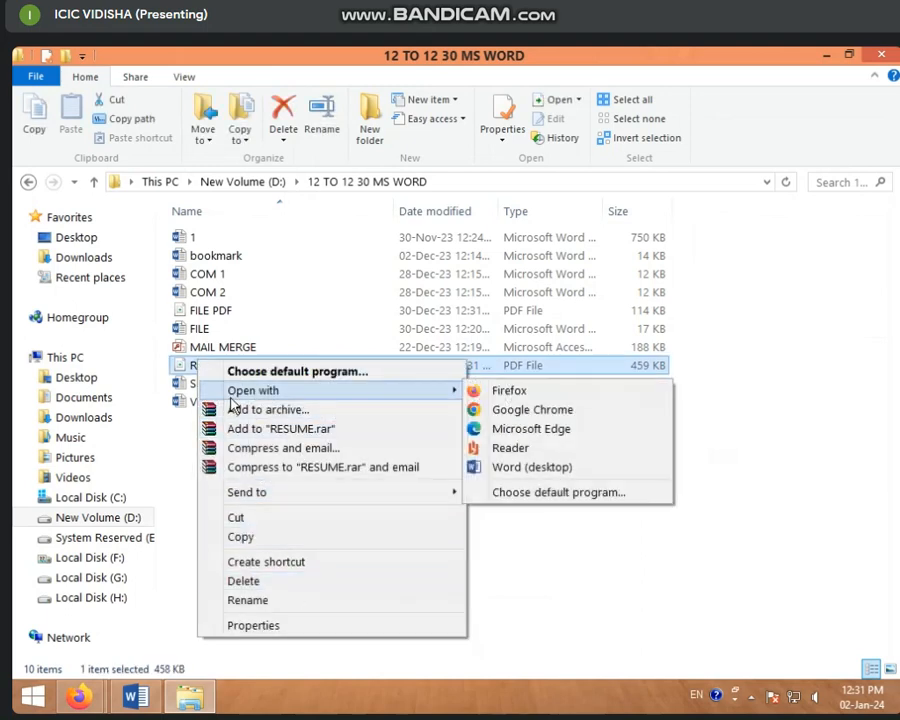
left_click(512, 413)
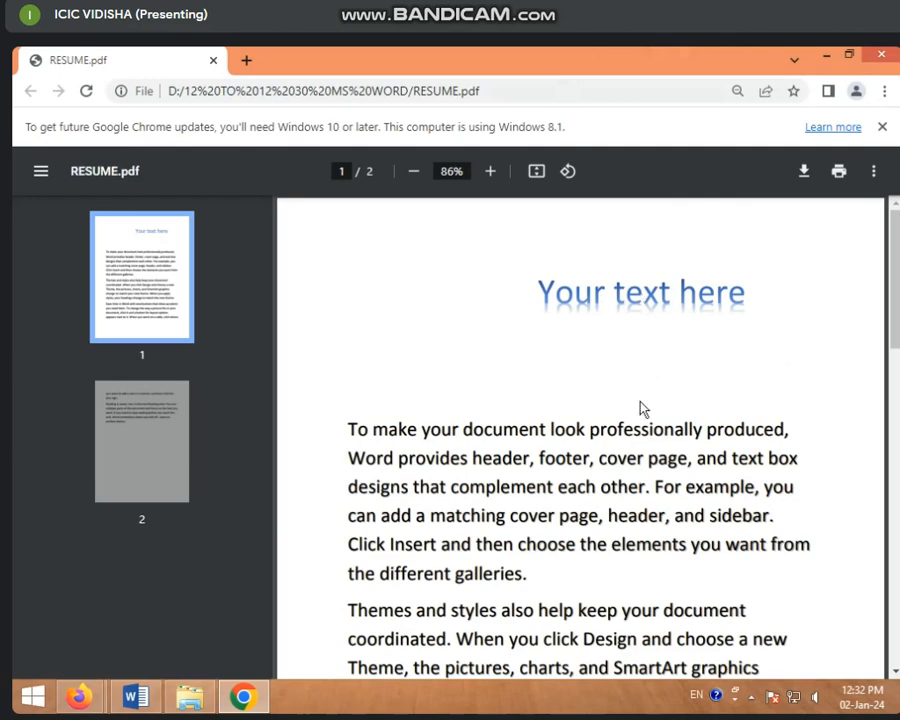
- Look through both pages of the exported RESUME PDF and close Chrome
scroll(645, 460, "down", 10)
scroll(645, 470, "down", 5)
scroll(636, 486, "up", 12)
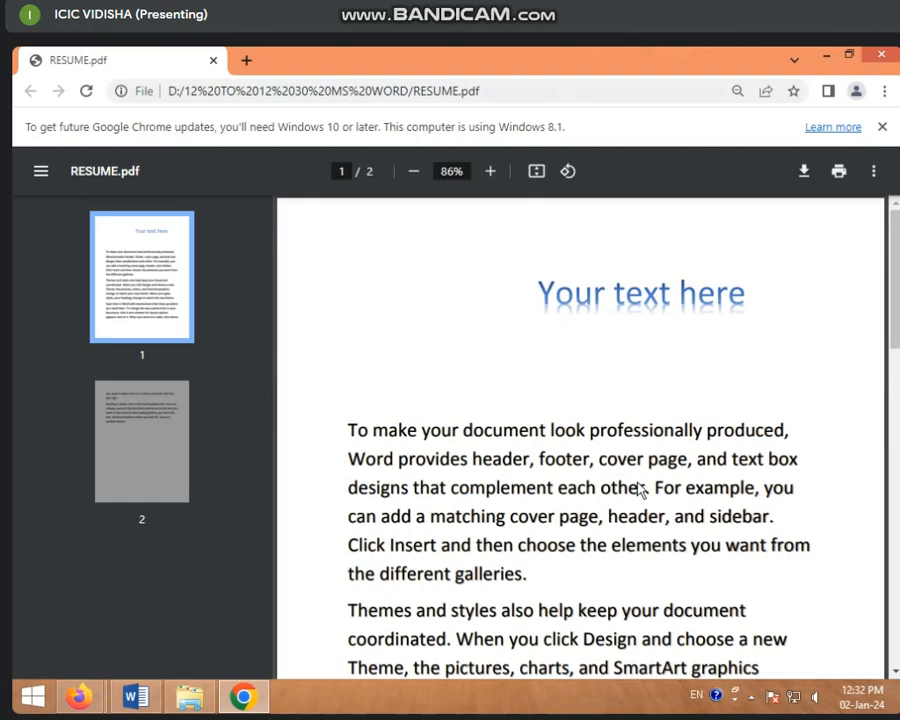
scroll(643, 537, "down", 10)
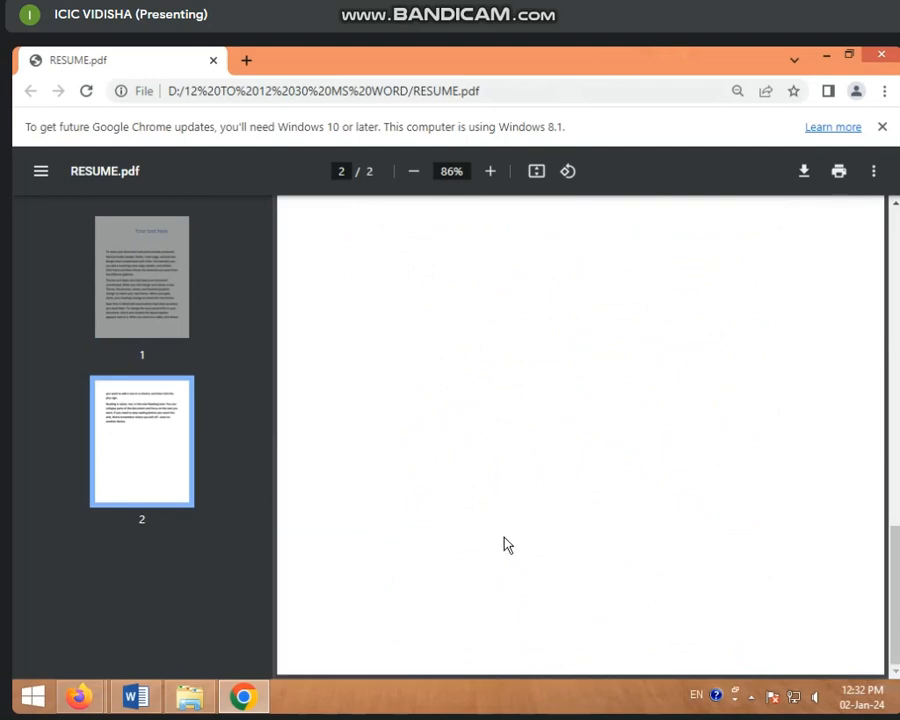
scroll(505, 541, "up", 10)
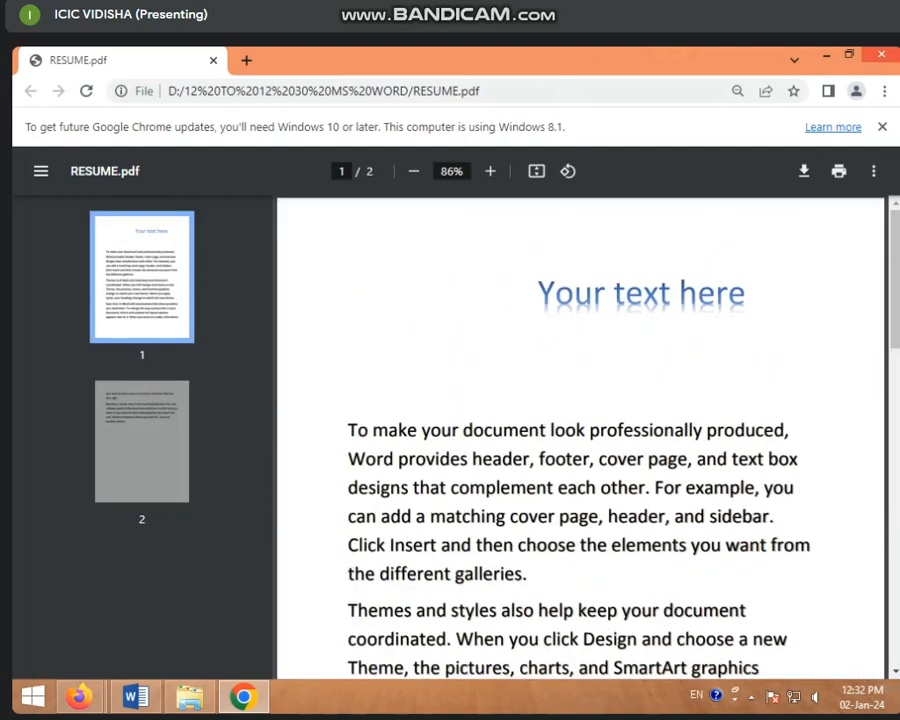
left_click(892, 54)
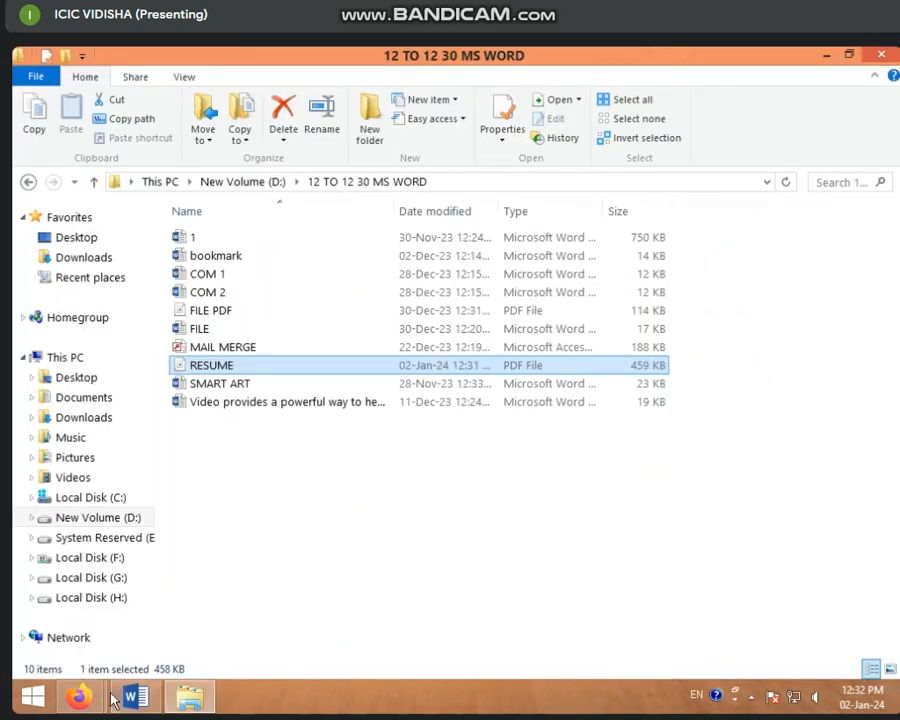
- Switch back to Word and start closing the document twice, cancelling the save prompt each time
left_click(140, 700)
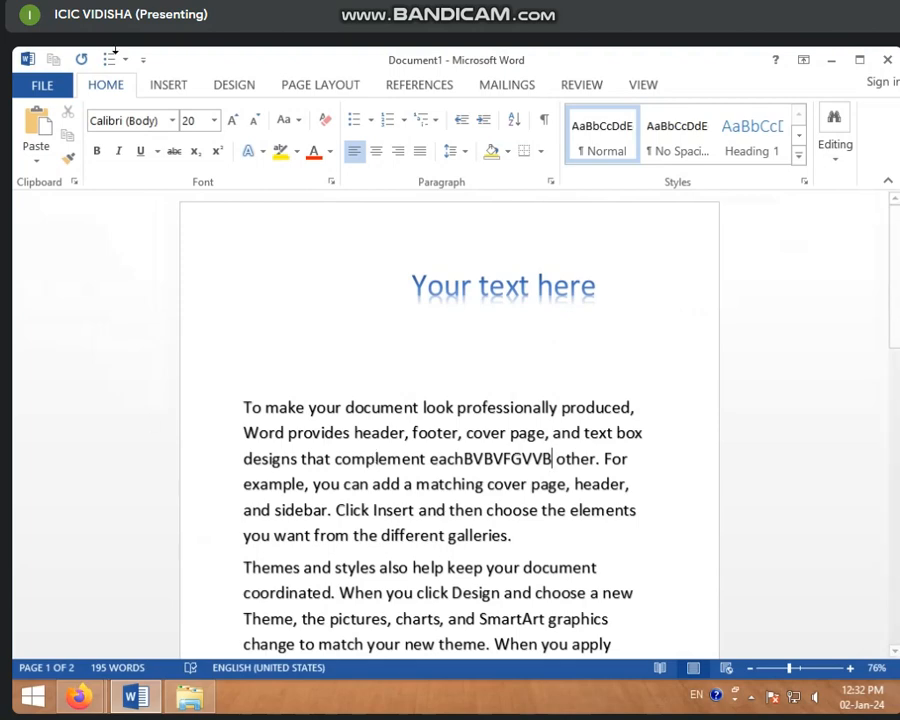
left_click(32, 84)
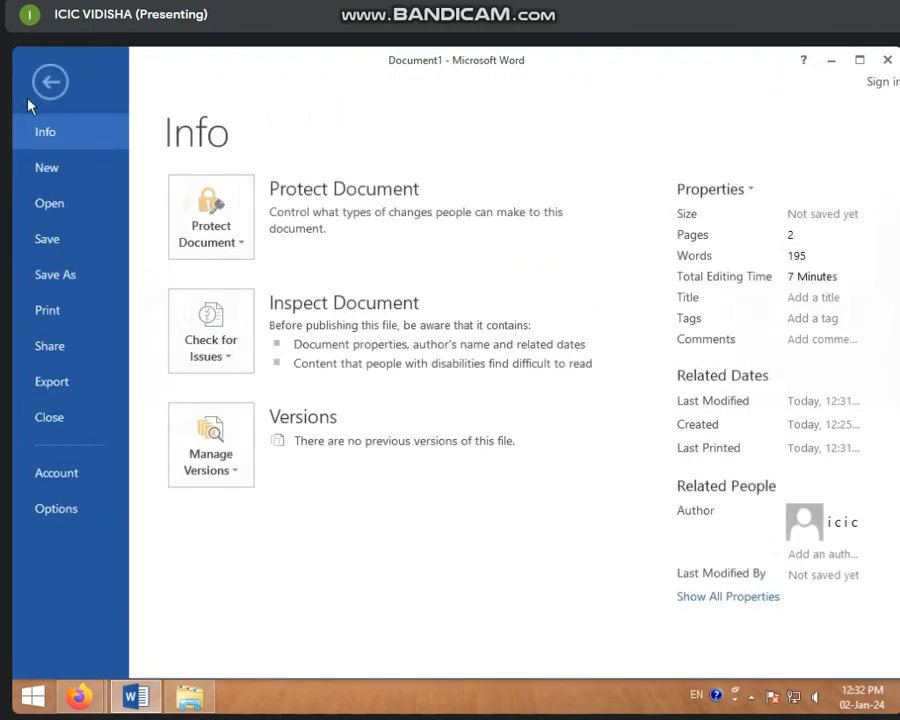
left_click(50, 418)
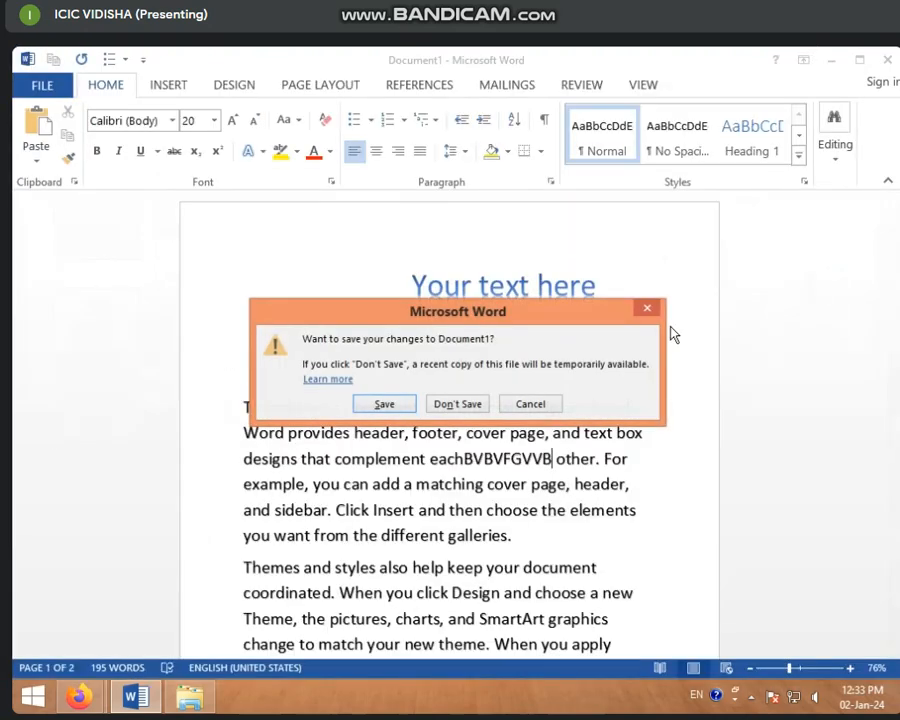
left_click(531, 408)
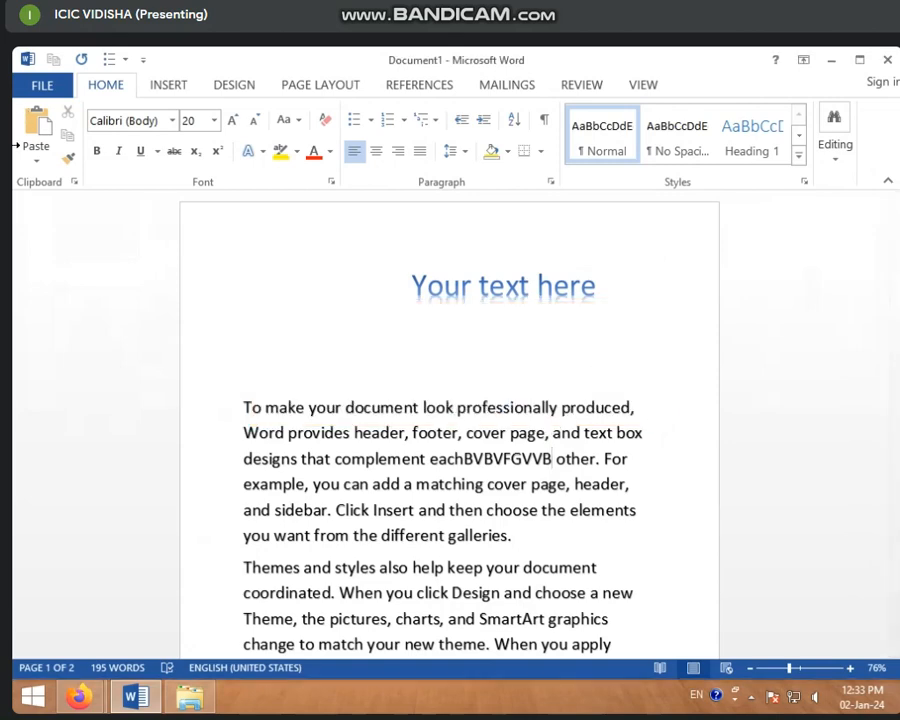
left_click(24, 90)
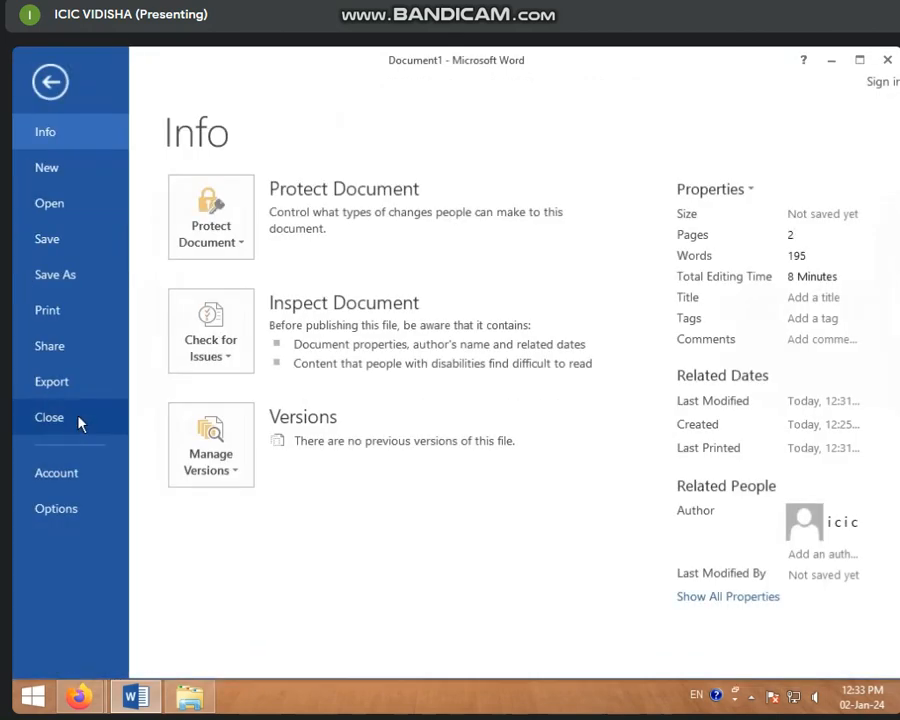
left_click(47, 419)
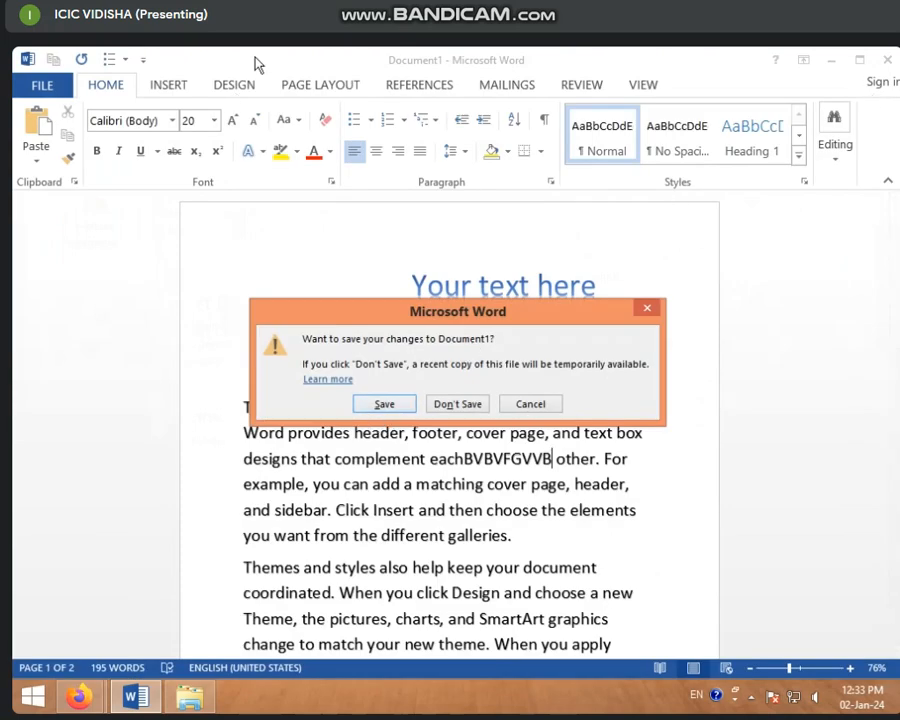
left_click(532, 405)
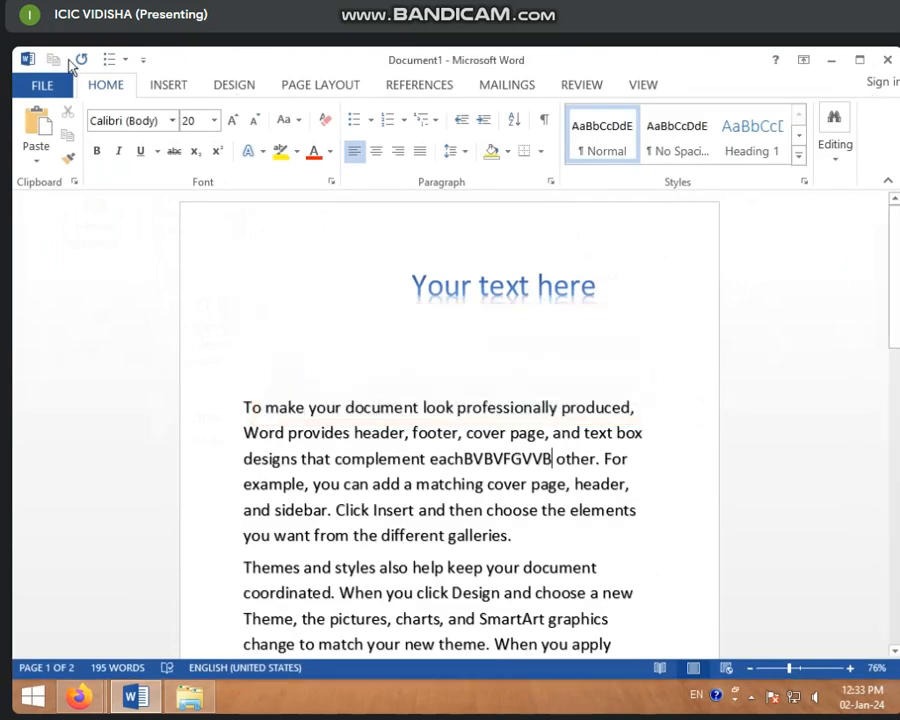
- View the Account page of Word, open the Office sign-in form and dismiss it
left_click(24, 84)
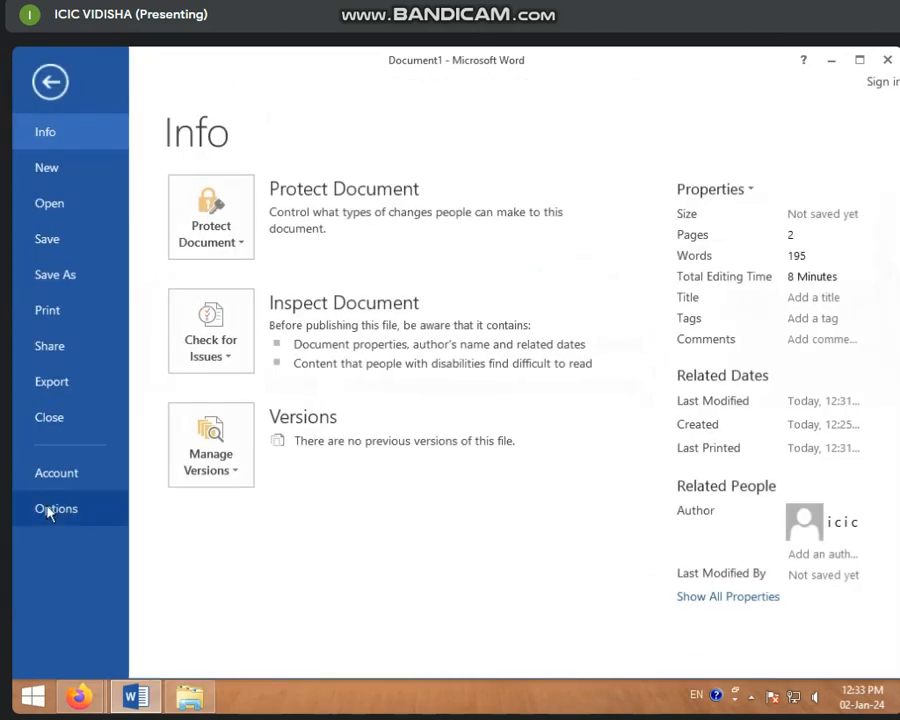
left_click(50, 473)
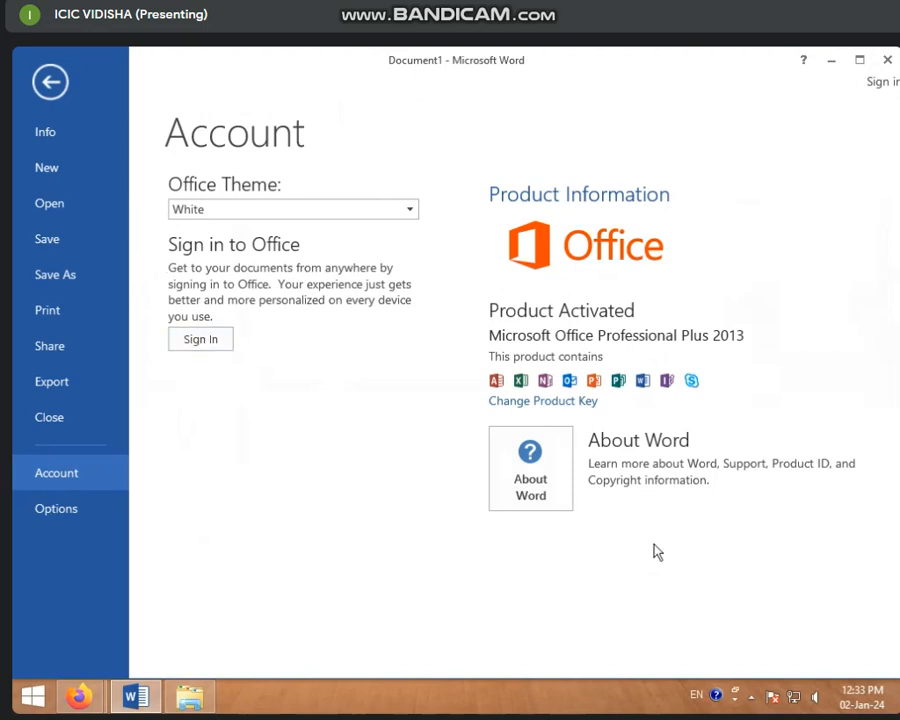
left_click(195, 345)
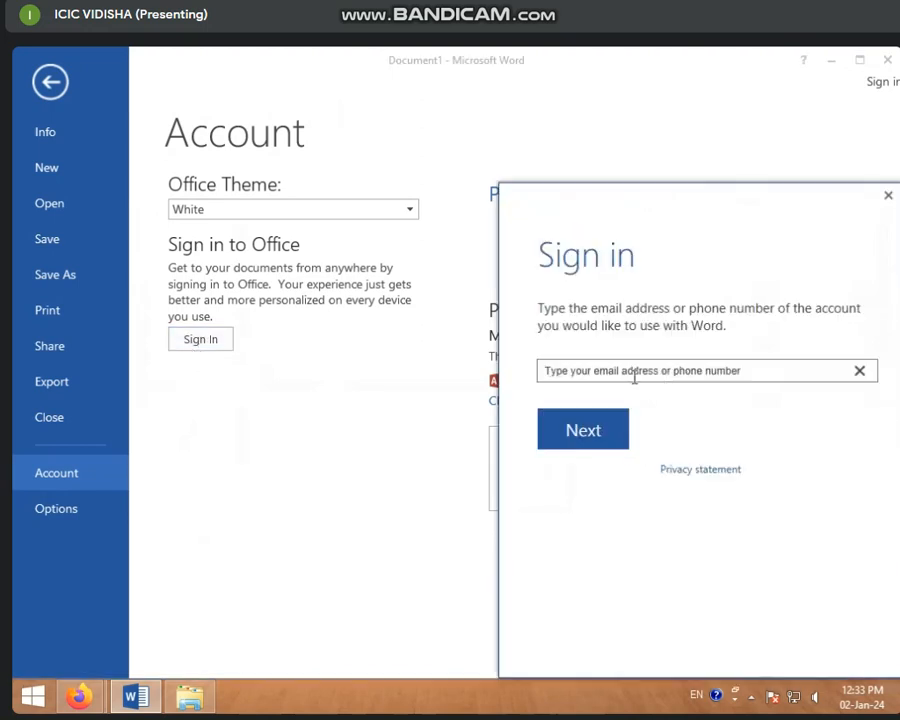
left_click(886, 195)
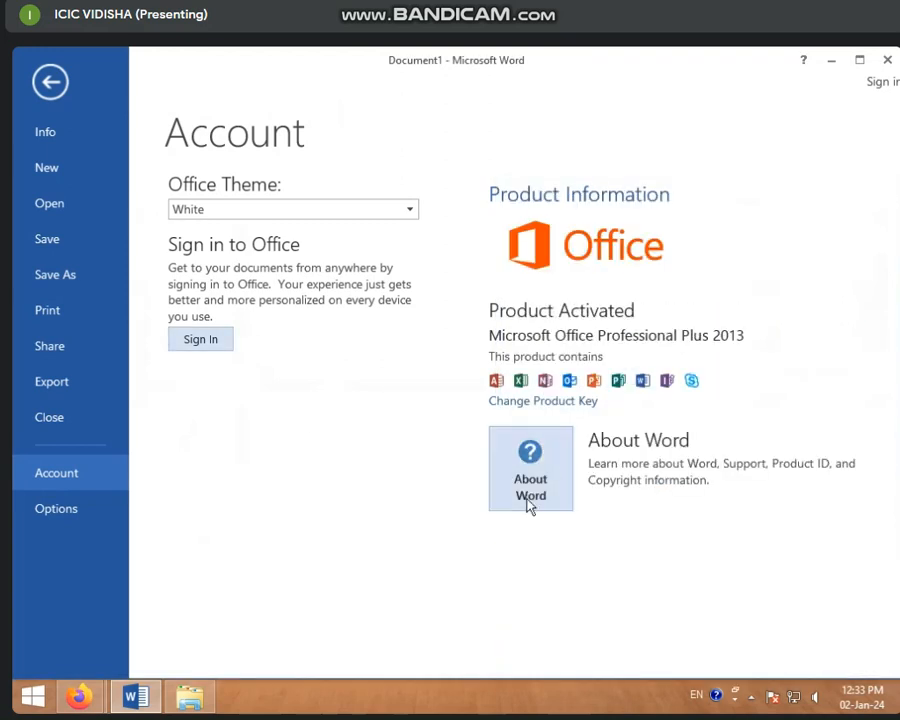
- Open Word Options and look through the General, Display, Proofing, Save and Language settings
left_click(57, 511)
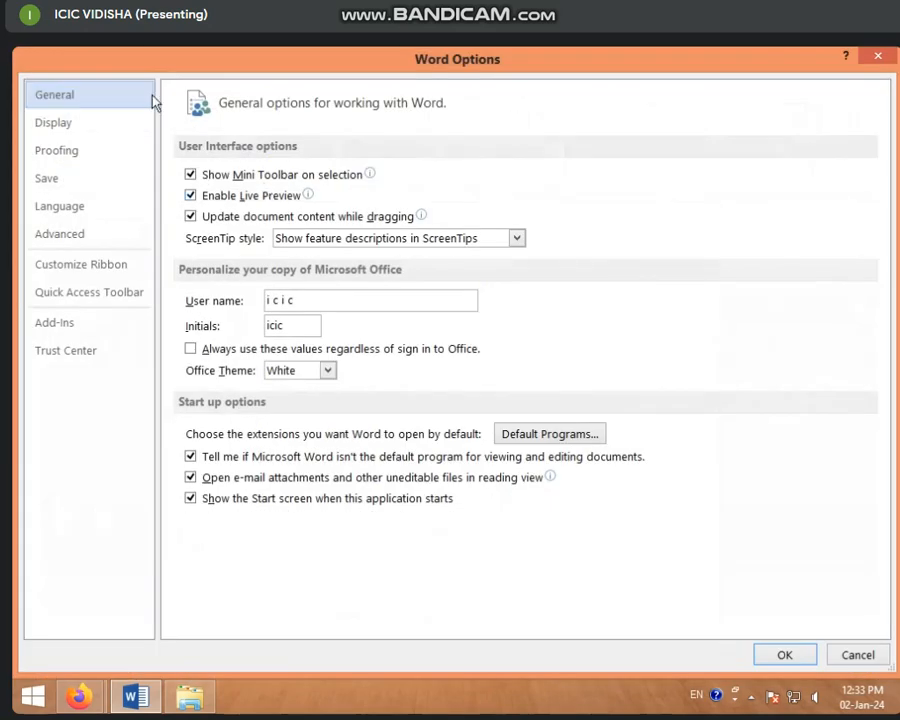
left_click(78, 124)
left_click(88, 154)
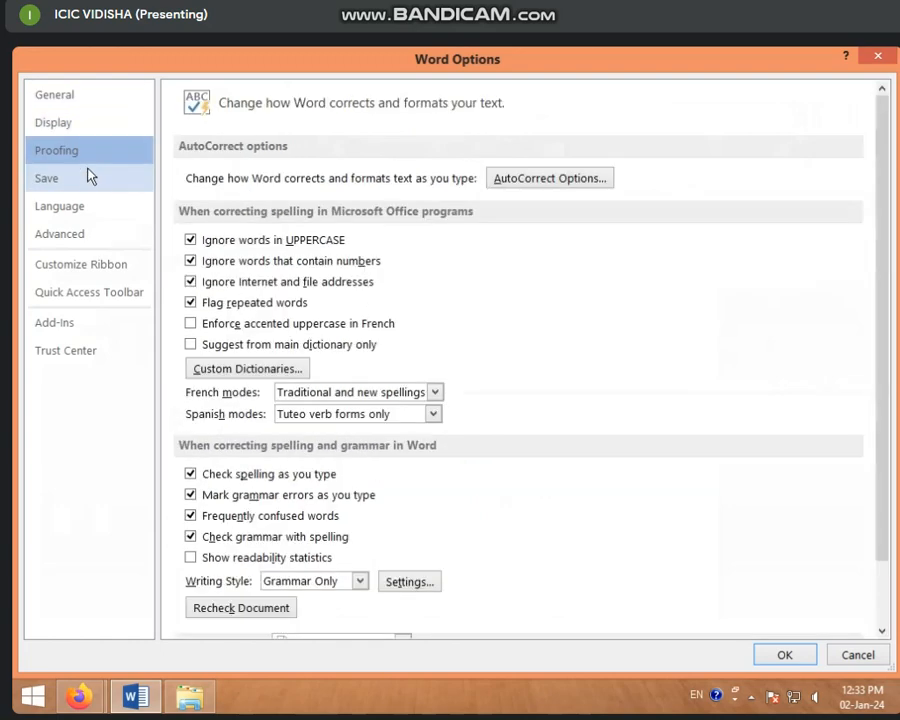
left_click(88, 178)
left_click(88, 205)
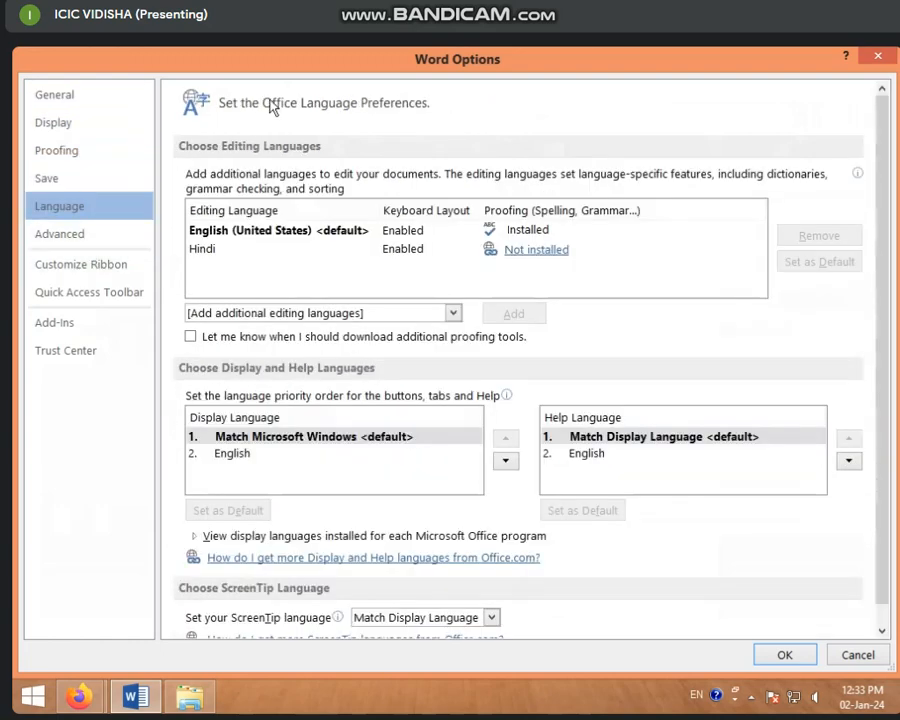